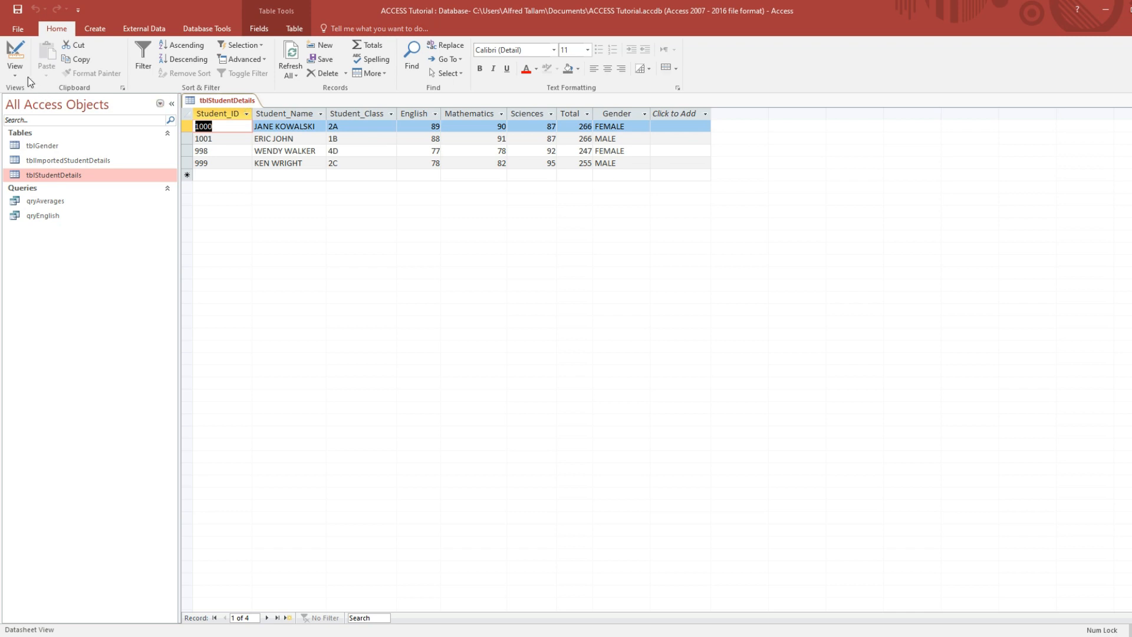
# - Add an IsRepeater field with the Yes/No data type to tblStudentDetails, save the table and return to its datasheet
pyautogui.click(15, 50)
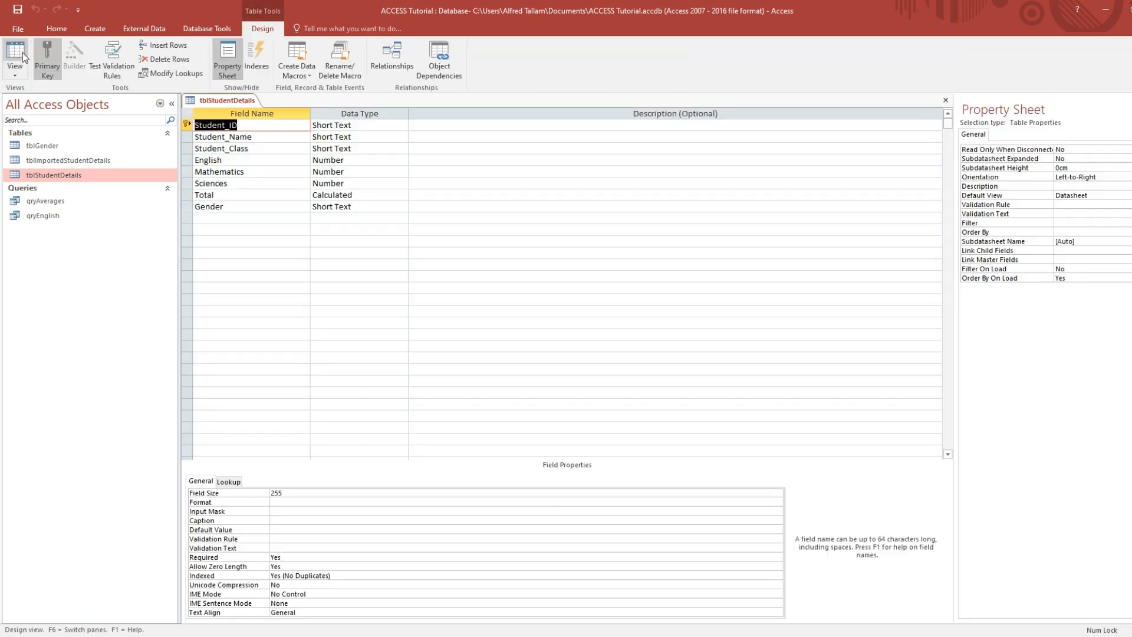
pyautogui.click(254, 218)
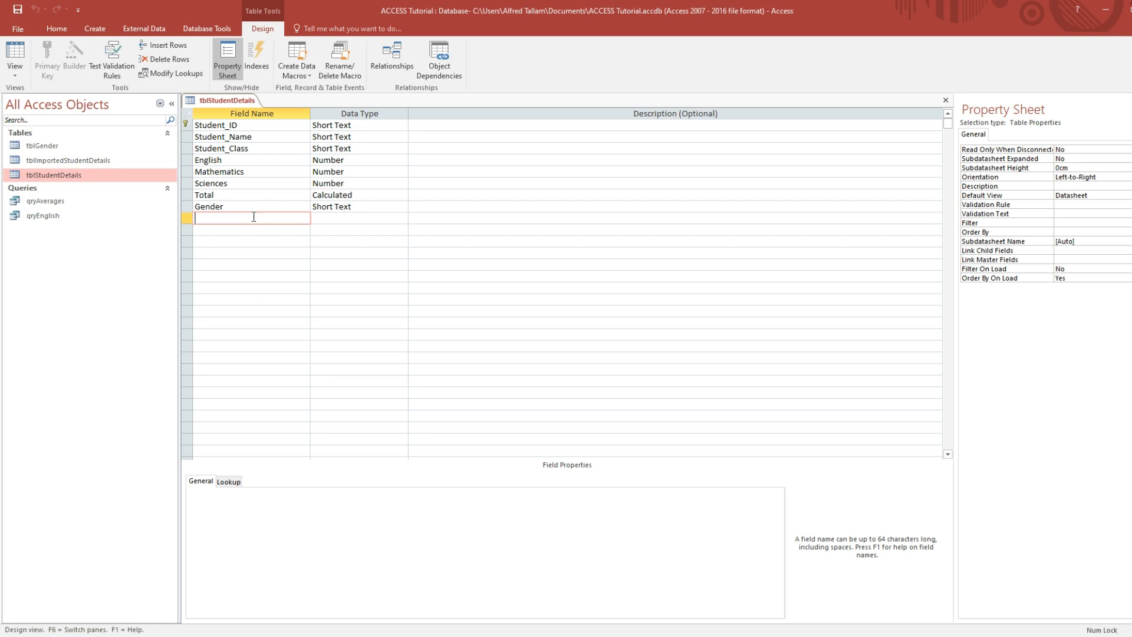
pyautogui.write('IsRepeate')
pyautogui.click(341, 219)
pyautogui.click(402, 218)
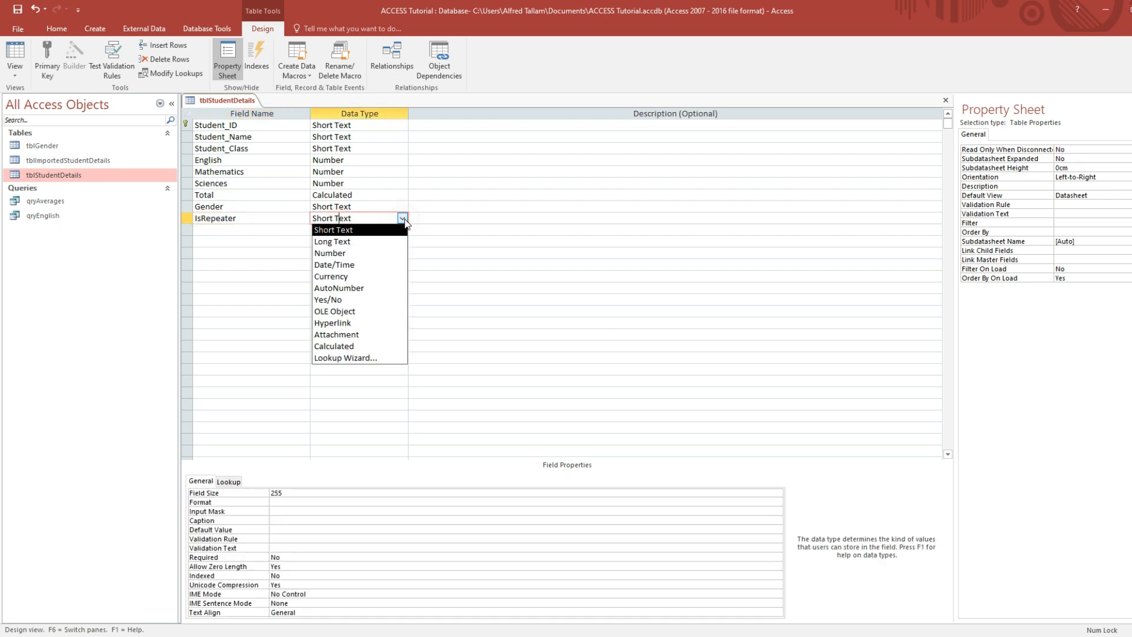
pyautogui.click(355, 300)
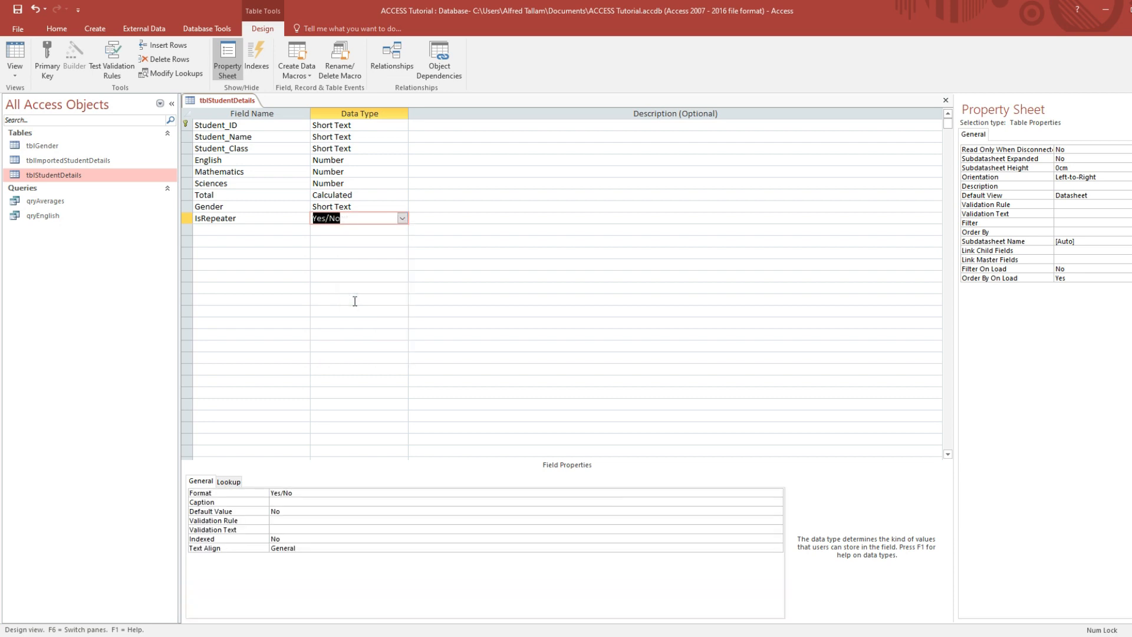
pyautogui.click(19, 57)
pyautogui.click(582, 364)
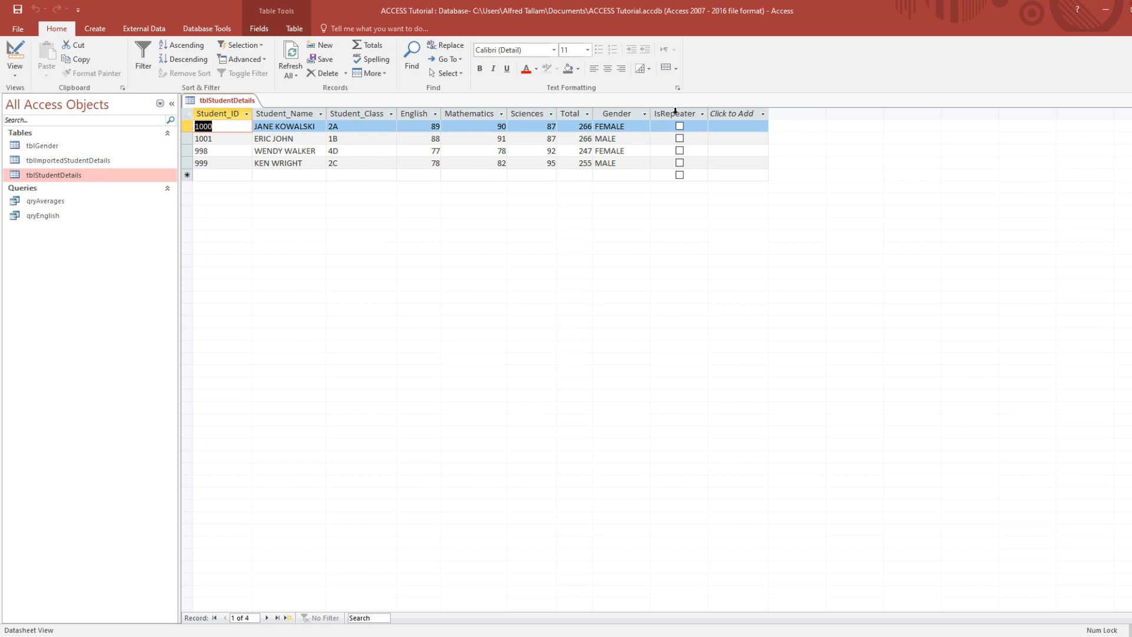
# - Mark the students in the second and third records as repeaters in the IsRepeater column
pyautogui.doubleClick(710, 111)
pyautogui.click(680, 140)
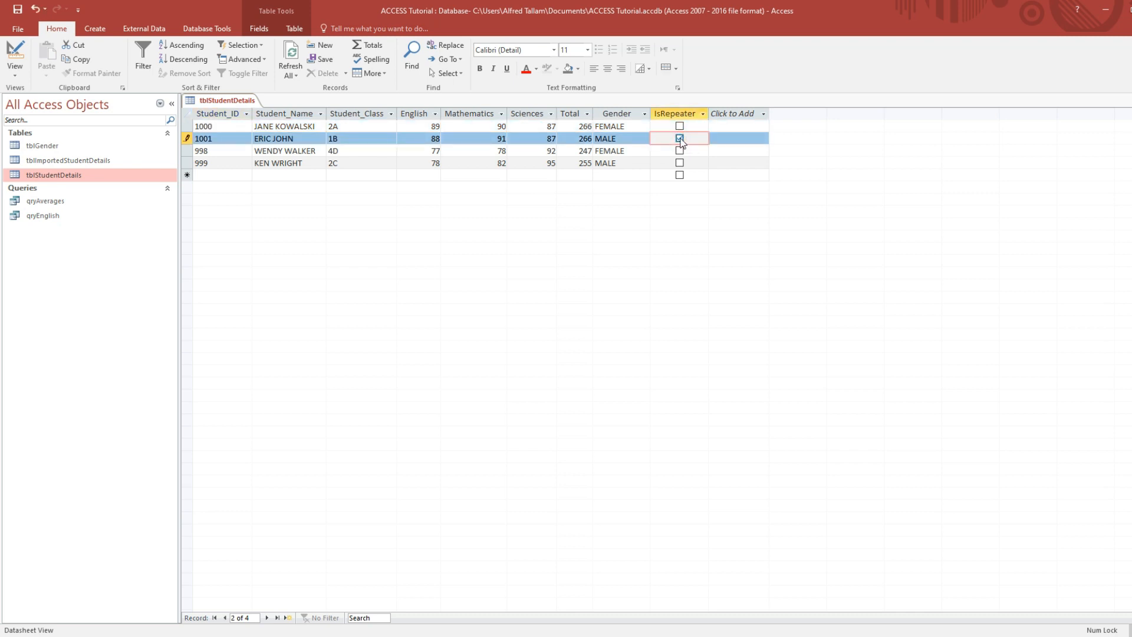
pyautogui.click(680, 152)
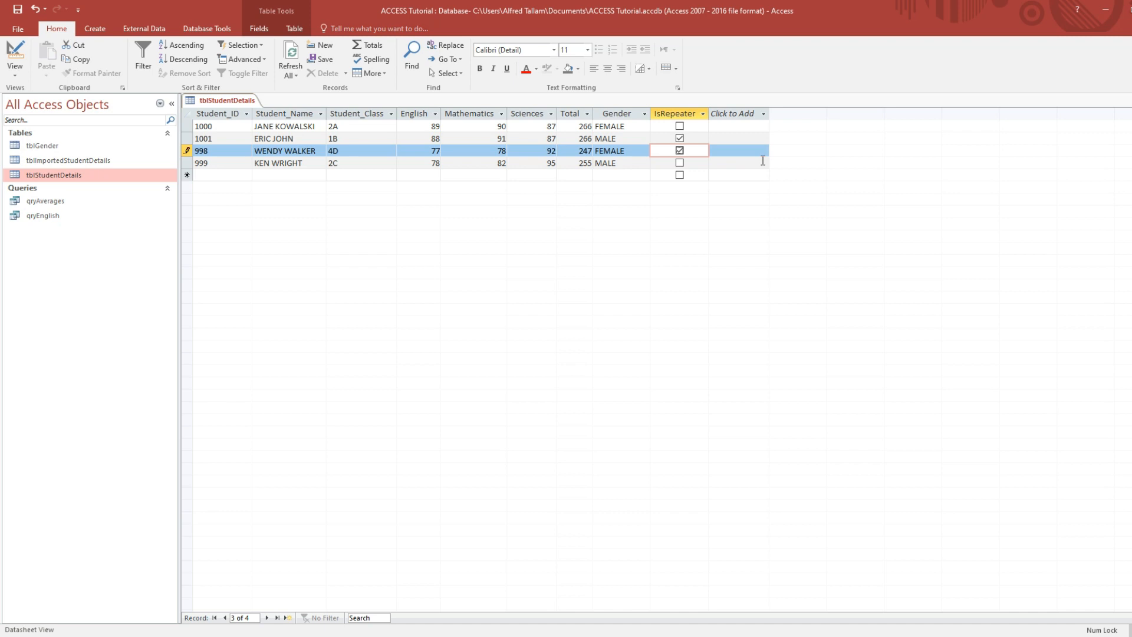
pyautogui.hotkey('ctrl', 'Home')
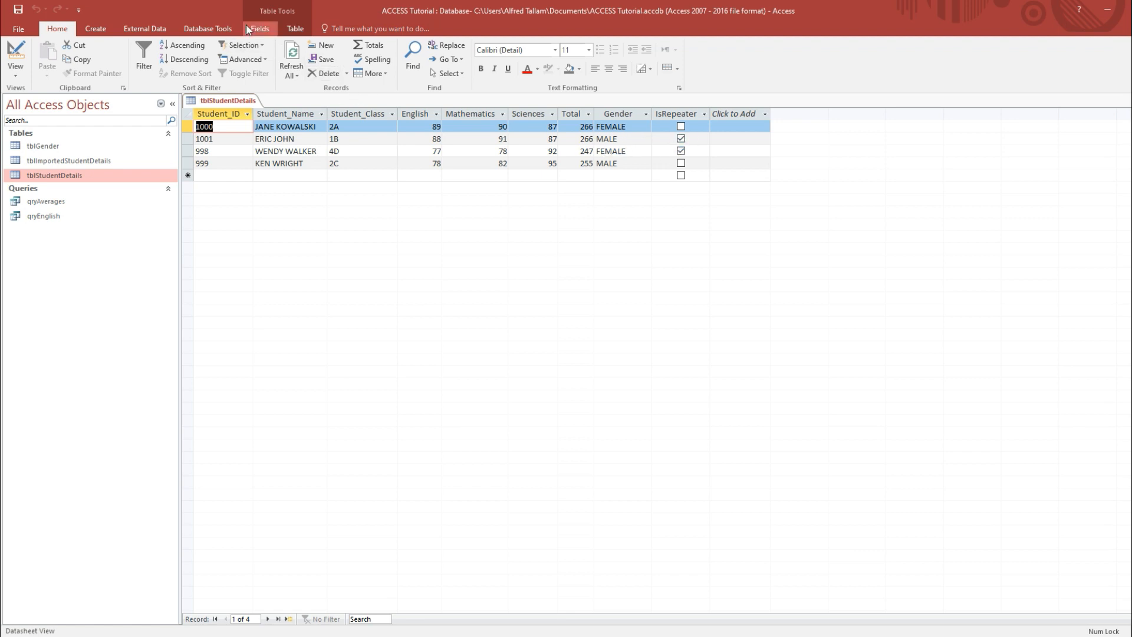
# - Create a new query in design view based on tblStudentDetails and enlarge the design grid area
pyautogui.click(95, 28)
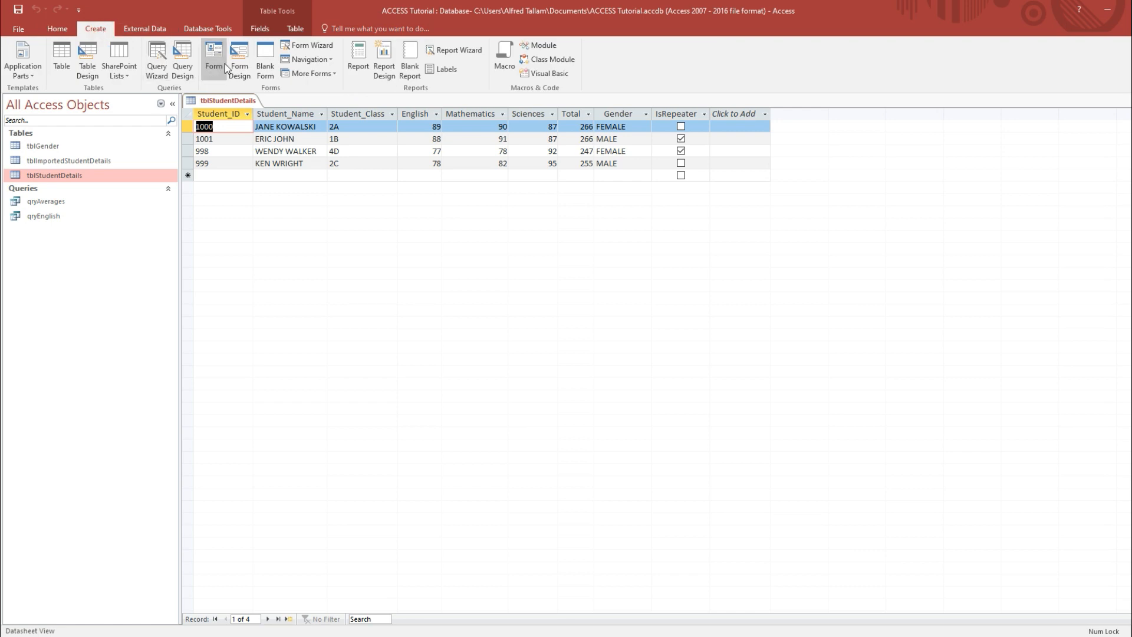
pyautogui.click(185, 66)
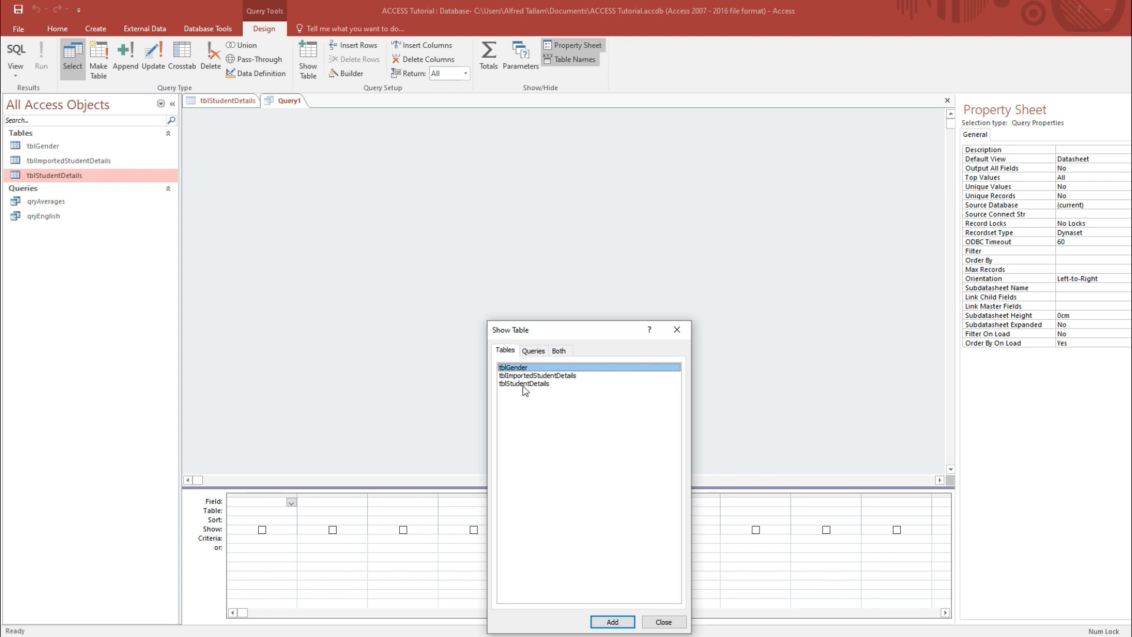
pyautogui.doubleClick(524, 383)
pyautogui.click(664, 623)
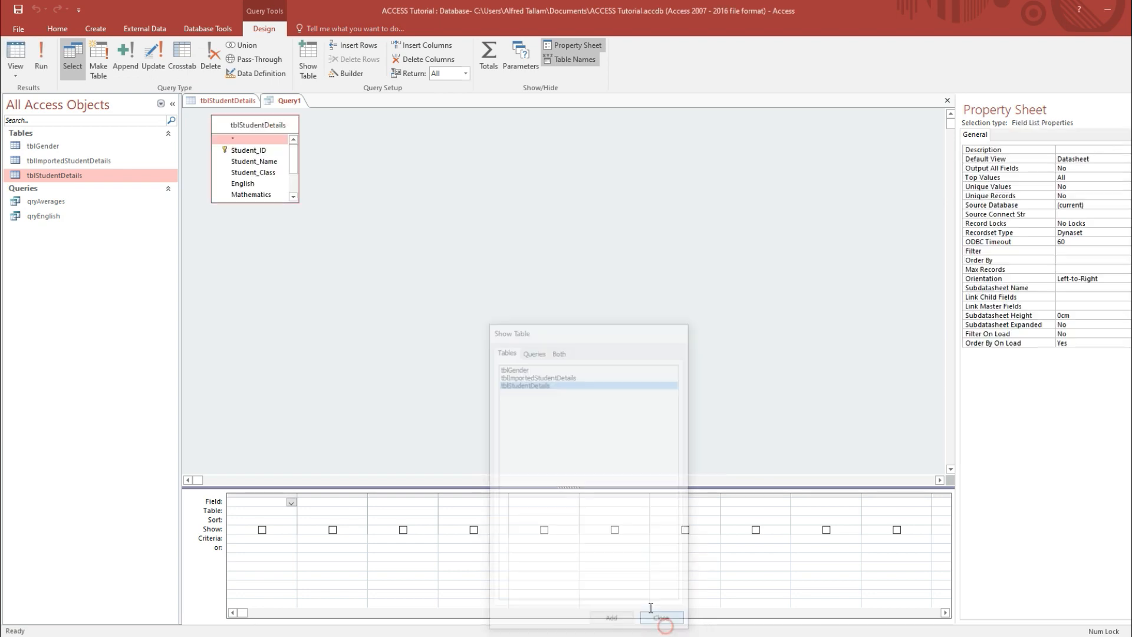
pyautogui.moveTo(504, 488); pyautogui.dragTo(528, 307)
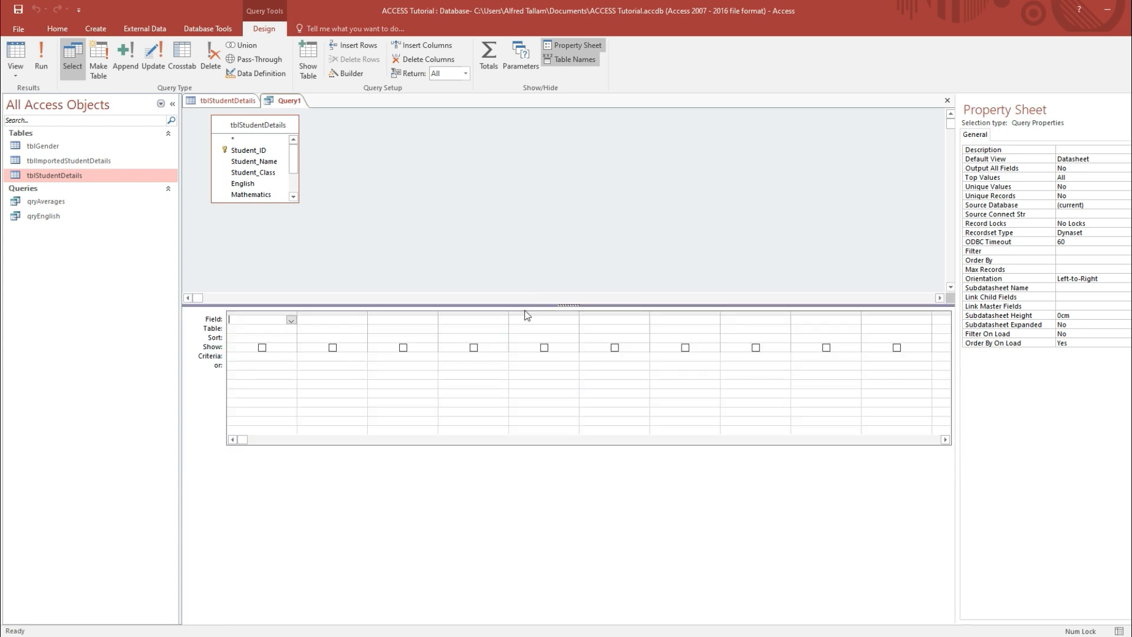
# - Add the Student_ID, Student_Name, Student_Class, English, Mathematics, Sciences, Total and IsRepeater fields to the query
pyautogui.doubleClick(260, 151)
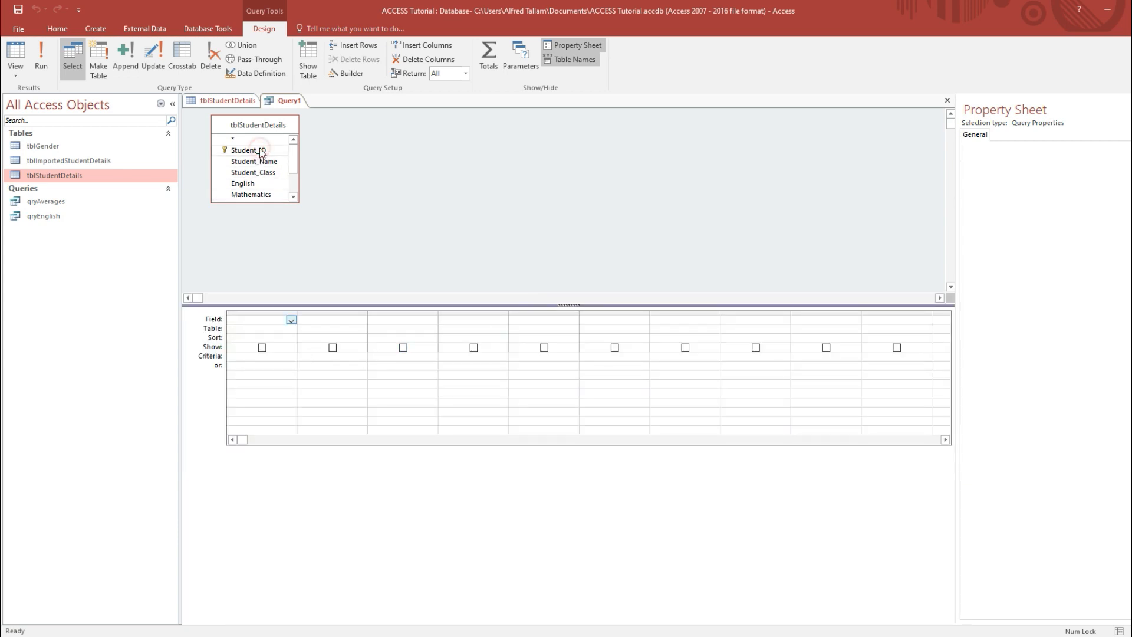
pyautogui.doubleClick(254, 162)
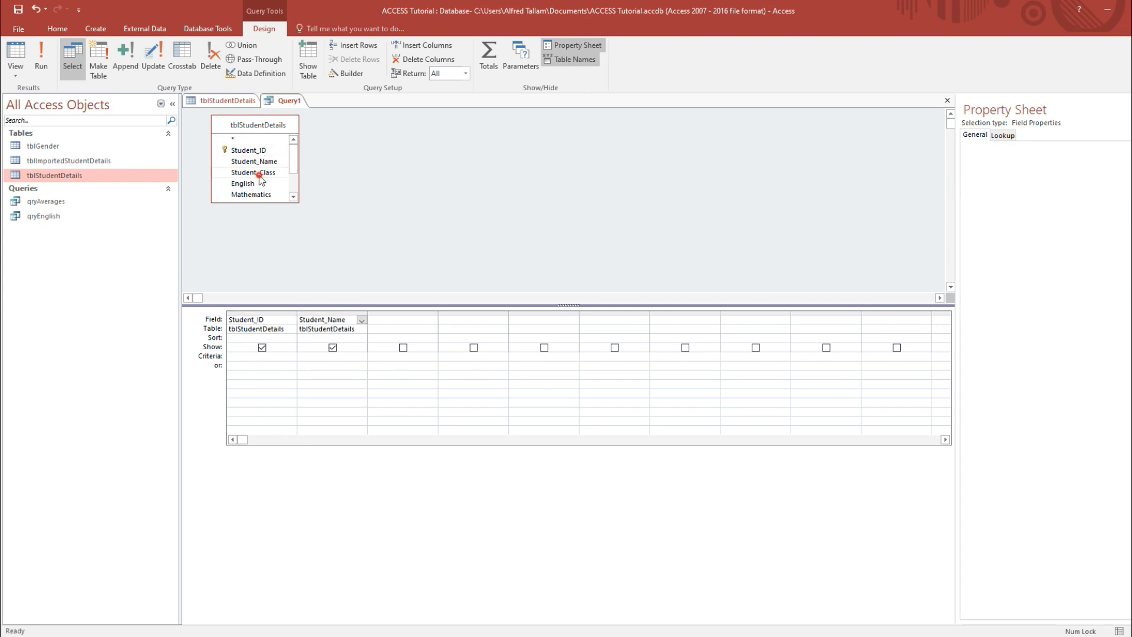
pyautogui.doubleClick(255, 172)
pyautogui.scroll(-1, 253, 177)
pyautogui.doubleClick(246, 155)
pyautogui.doubleClick(250, 165)
pyautogui.doubleClick(245, 177)
pyautogui.doubleClick(252, 186)
pyautogui.scroll(-1, 256, 183)
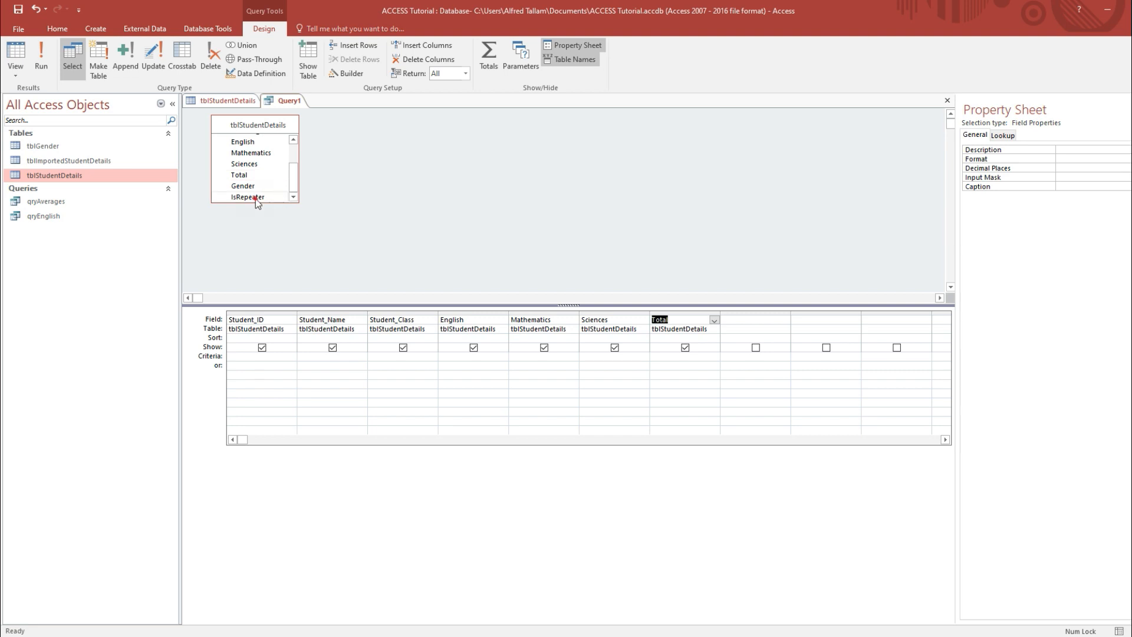
pyautogui.doubleClick(256, 198)
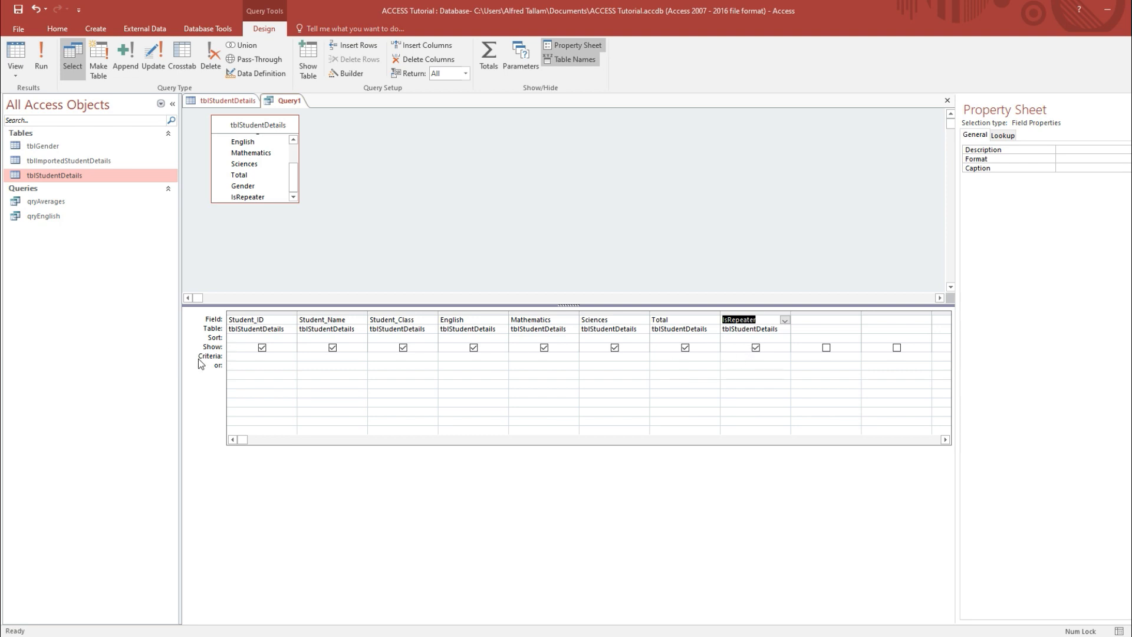
# - Set the IsRepeater criterion to True and run the query
pyautogui.click(751, 355)
pyautogui.click(718, 319)
pyautogui.click(727, 356)
pyautogui.write('1')
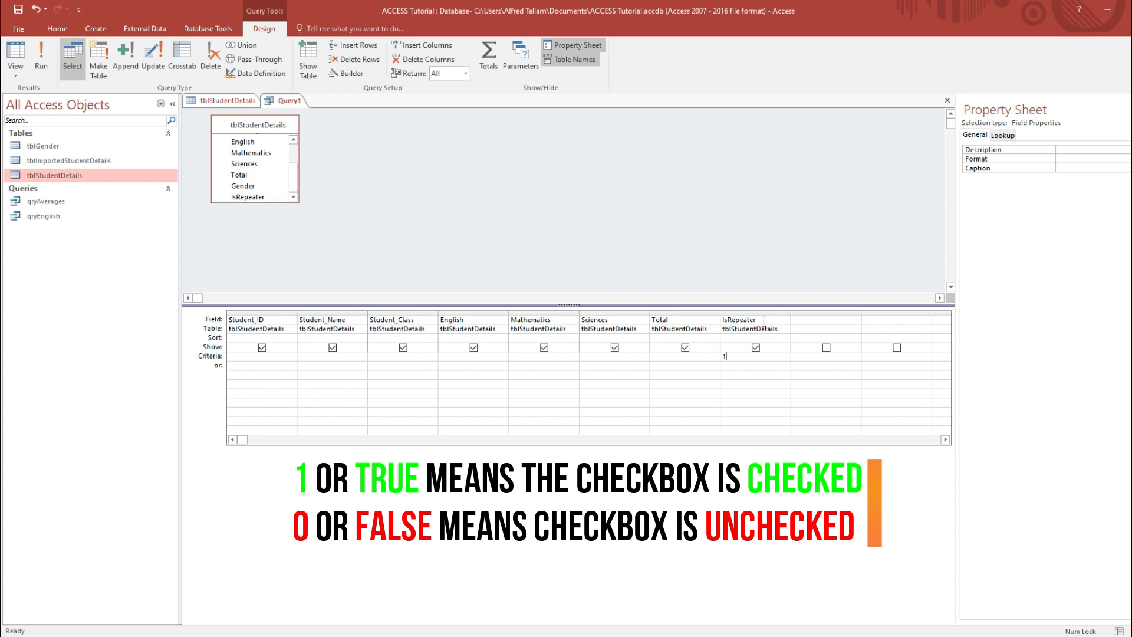
pyautogui.press('BackSpace')
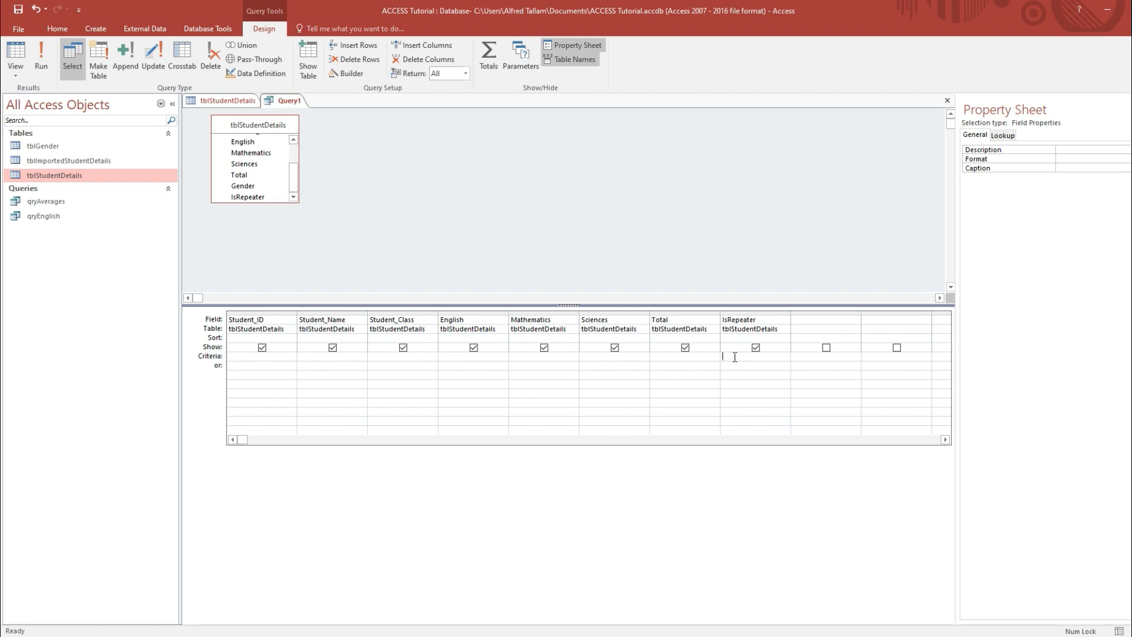
pyautogui.write('-1')
pyautogui.press('BackSpace')
pyautogui.press('BackSpace')
pyautogui.write('1')
pyautogui.click(36, 62)
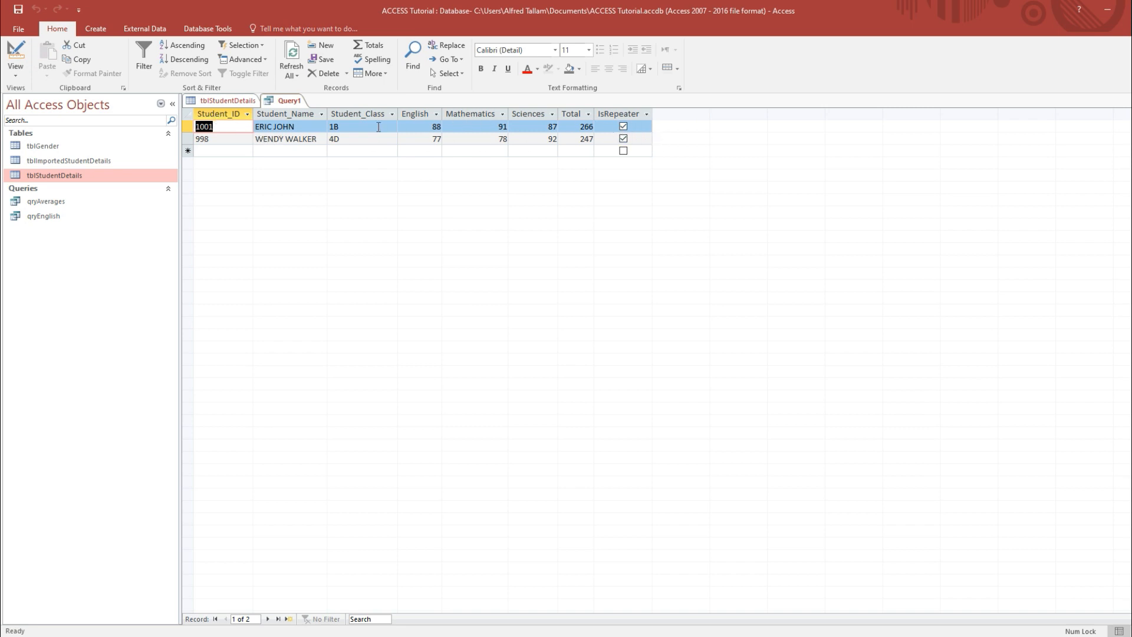
# - Hide the IsRepeater field from the query output while keeping its criterion, and run the query
pyautogui.click(18, 53)
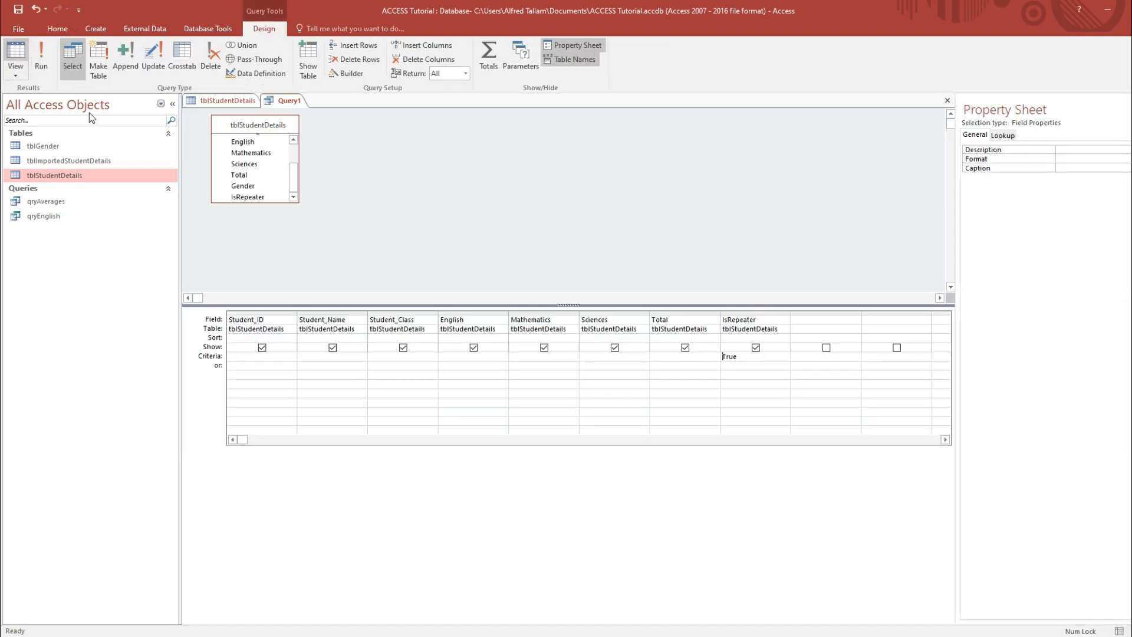
pyautogui.click(756, 348)
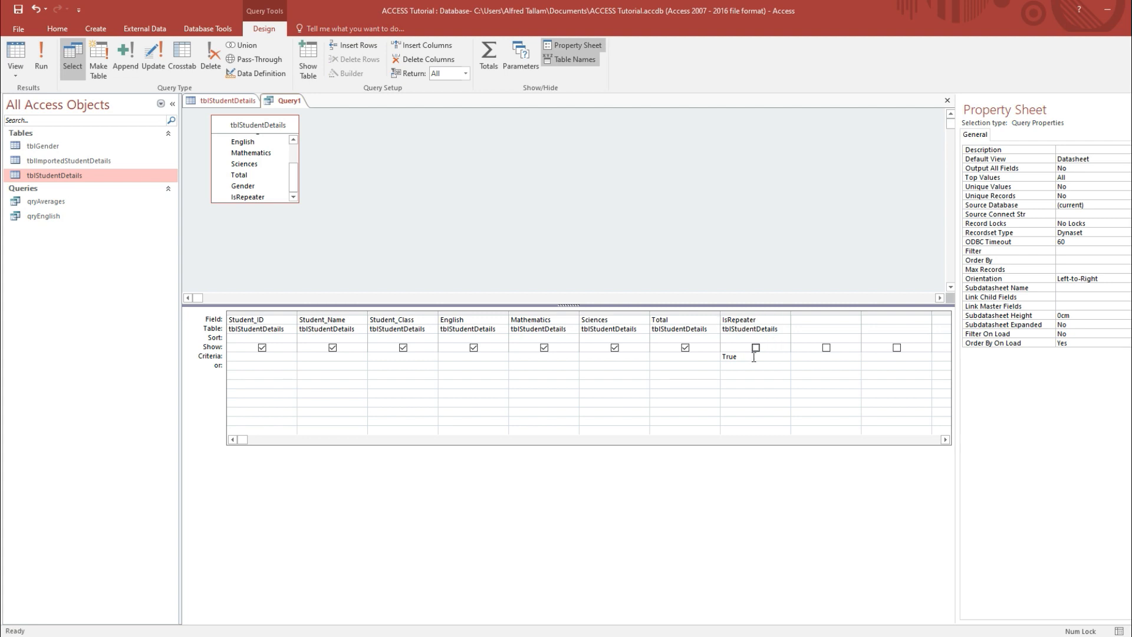
pyautogui.click(40, 66)
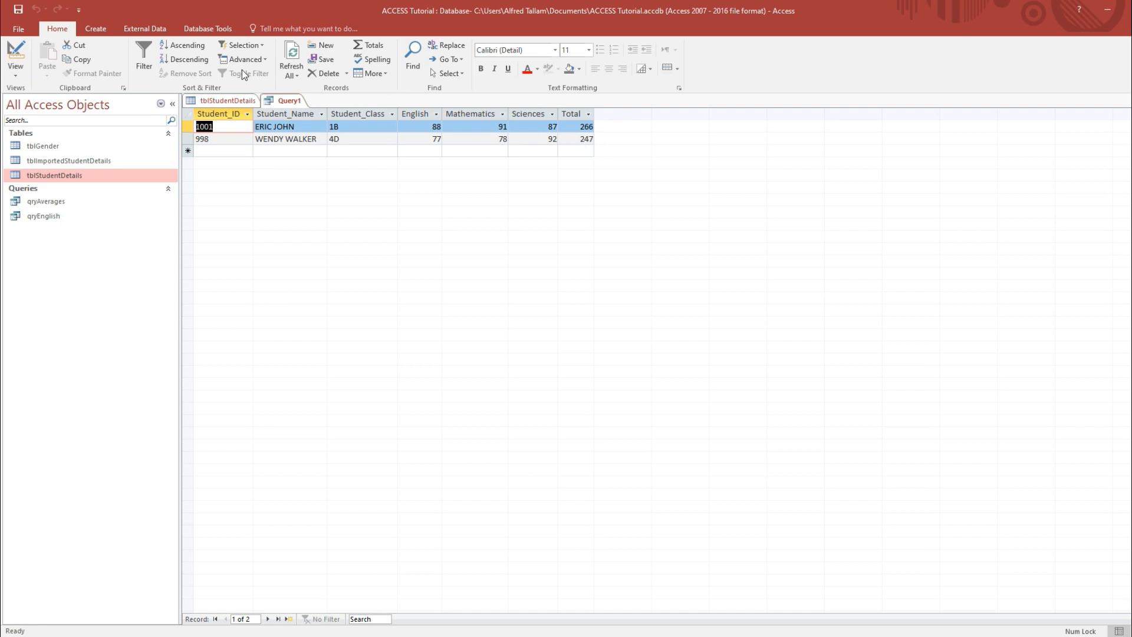
# - Return to the query design and add the Gender field after IsRepeater
pyautogui.click(15, 52)
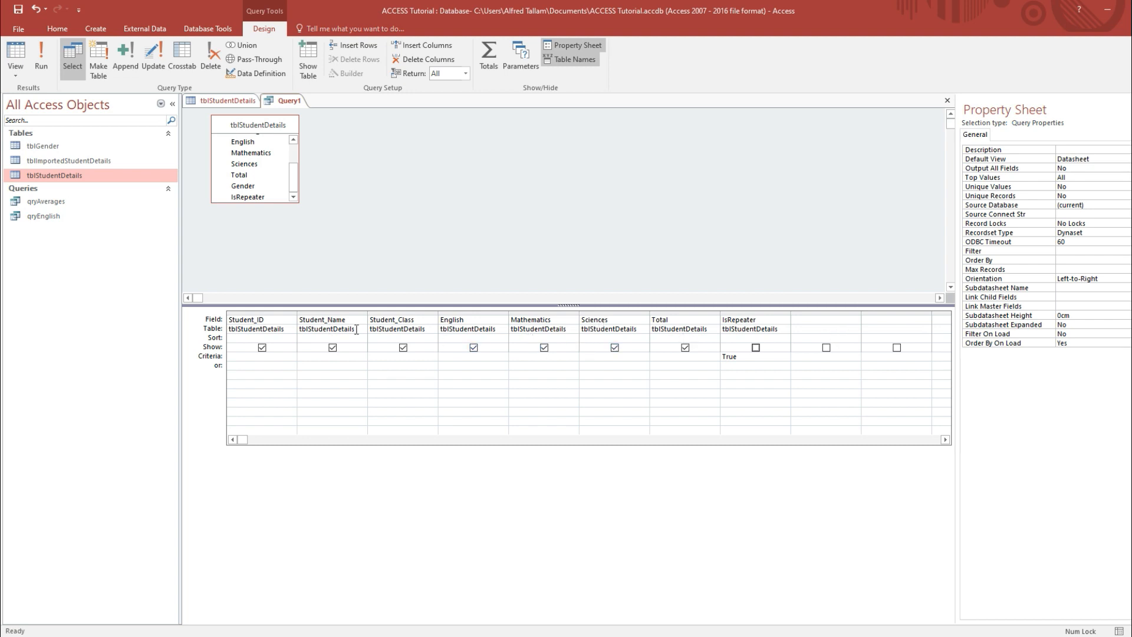
pyautogui.click(817, 320)
pyautogui.doubleClick(247, 186)
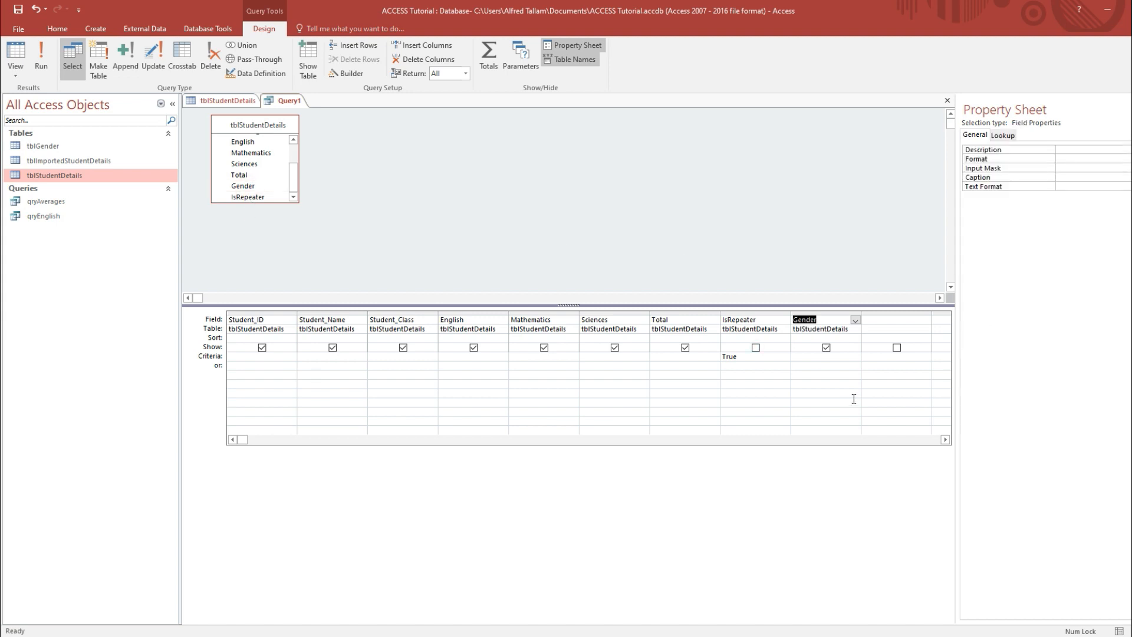
# - Set the Gender criterion to ="FEMALE" and run the query
pyautogui.click(813, 356)
pyautogui.write('"fema')
pyautogui.press('BackSpace')
pyautogui.press('BackSpace')
pyautogui.press('BackSpace')
pyautogui.press('BackSpace')
pyautogui.press('capslock')
pyautogui.write('FEMALE"')
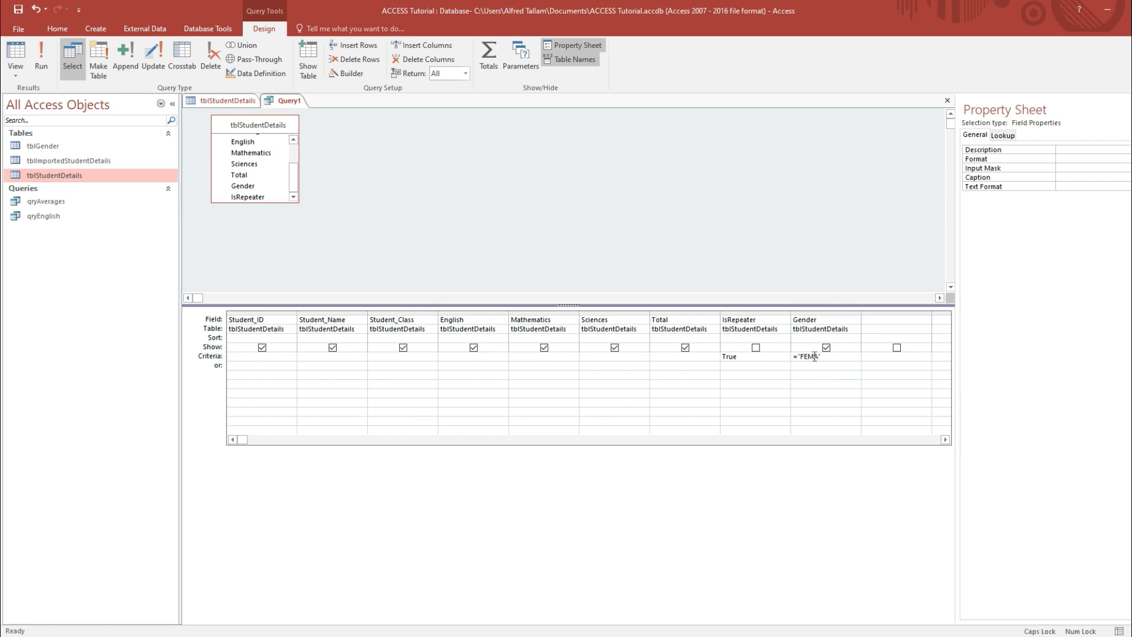
pyautogui.click(843, 359)
pyautogui.click(39, 62)
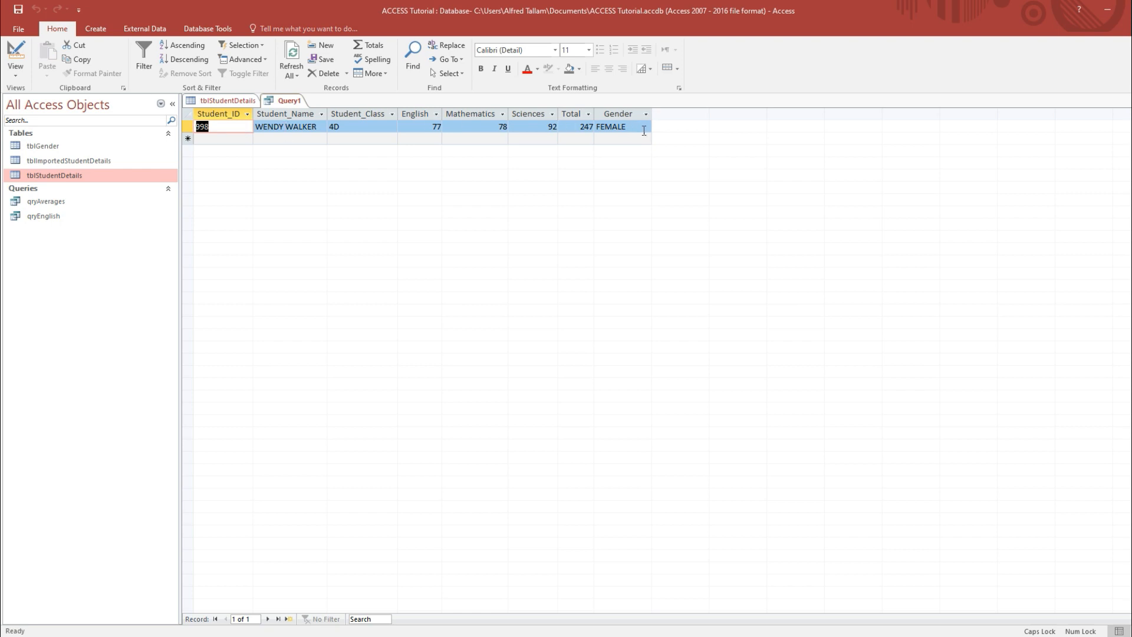
# - Hide the Gender field from the query output and view the resulting datasheet
pyautogui.click(17, 53)
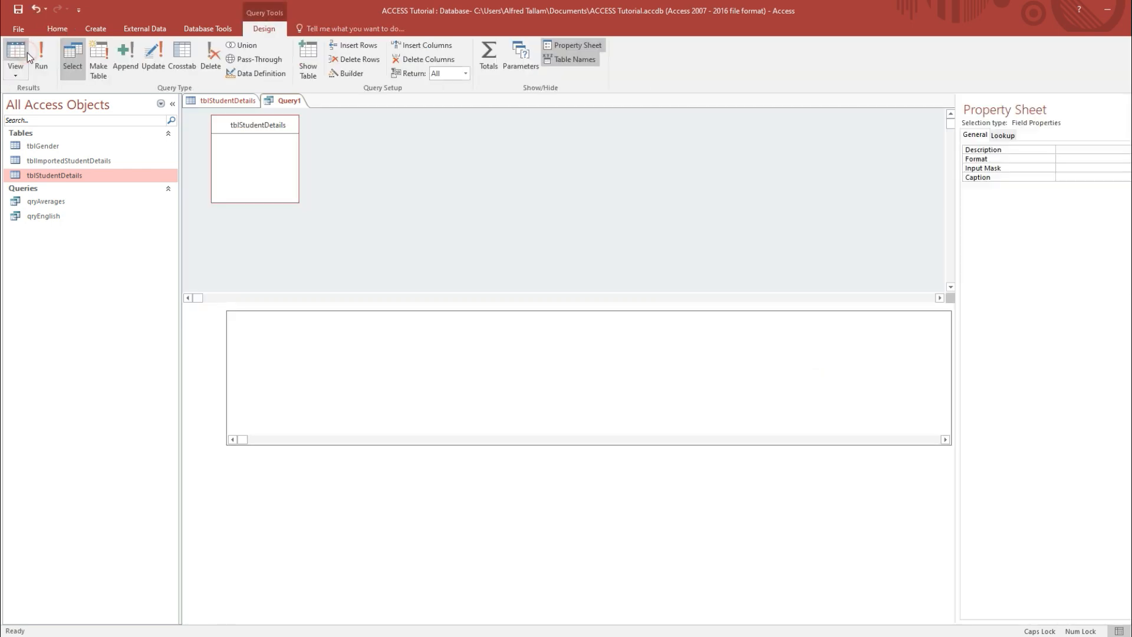
pyautogui.click(826, 348)
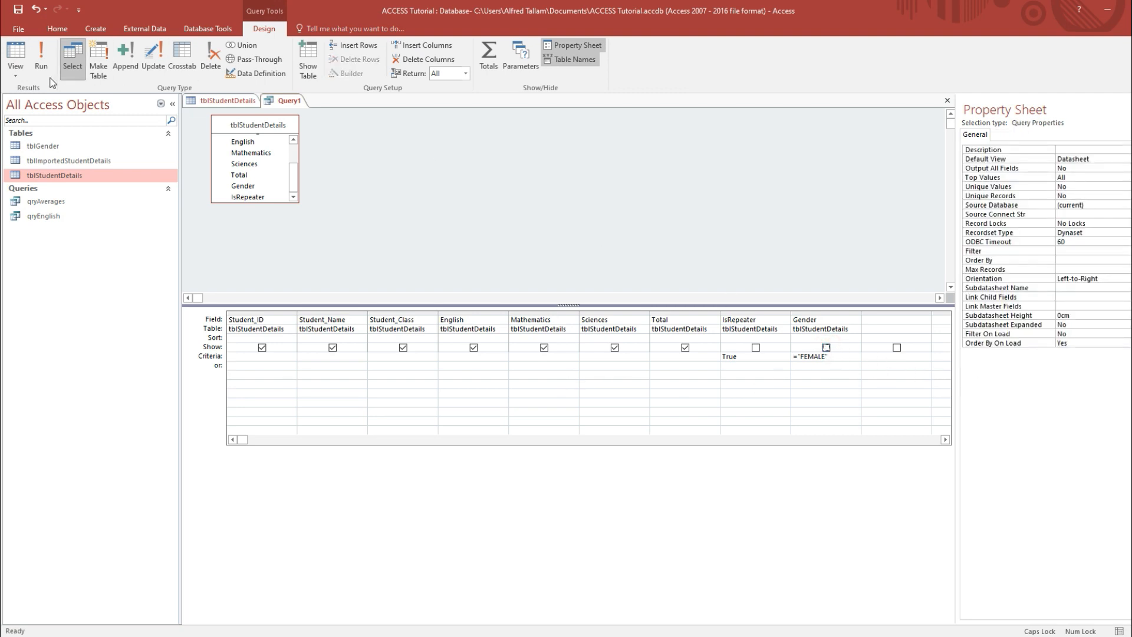
pyautogui.click(16, 52)
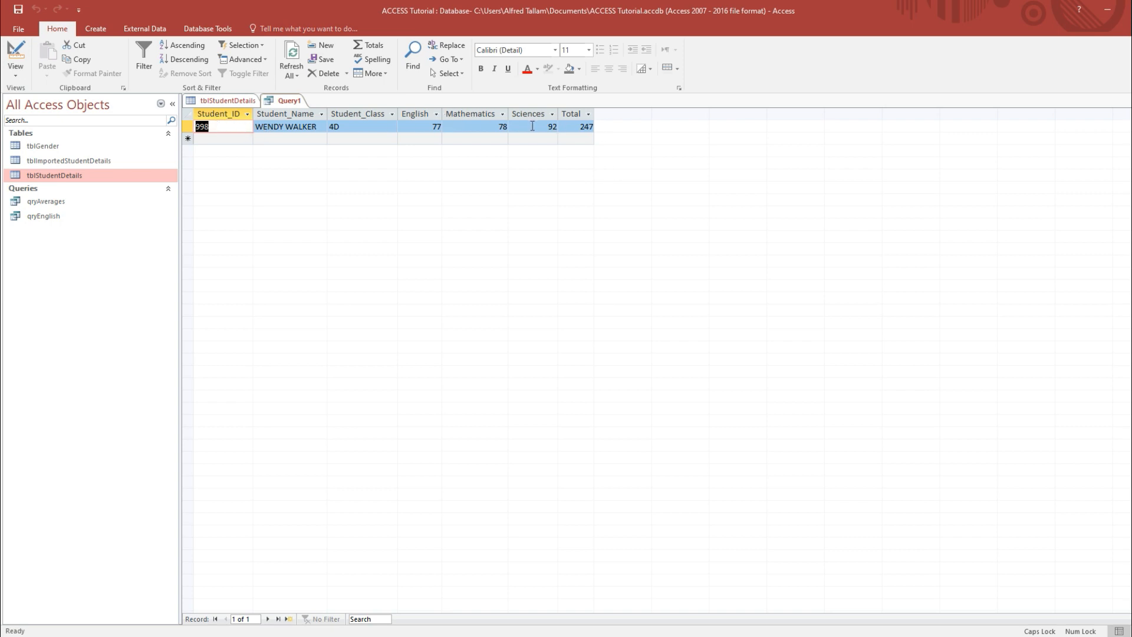
pyautogui.click(269, 127)
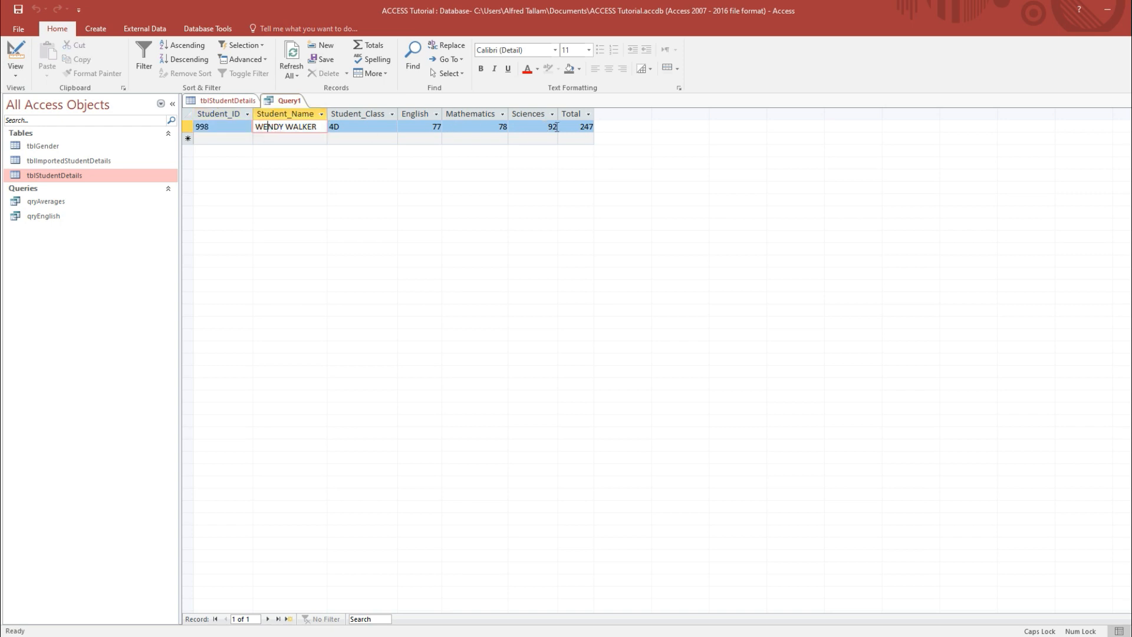
# - Change the Gender criterion to ="MALE" and run the query
pyautogui.click(16, 74)
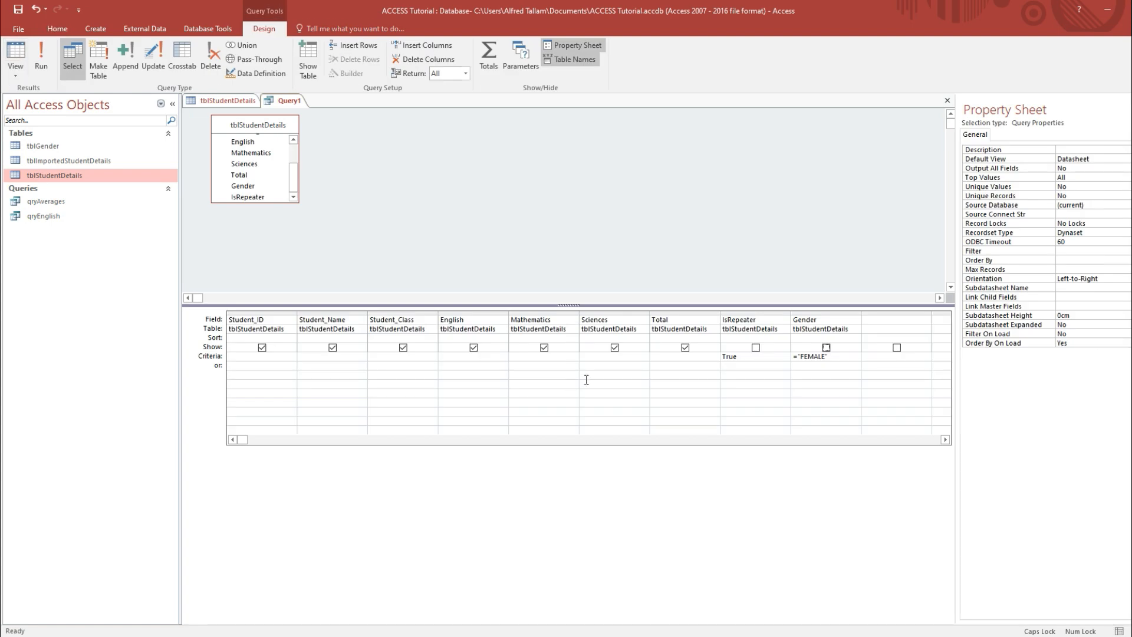
pyautogui.moveTo(808, 357); pyautogui.dragTo(800, 357)
pyautogui.press('BackSpace')
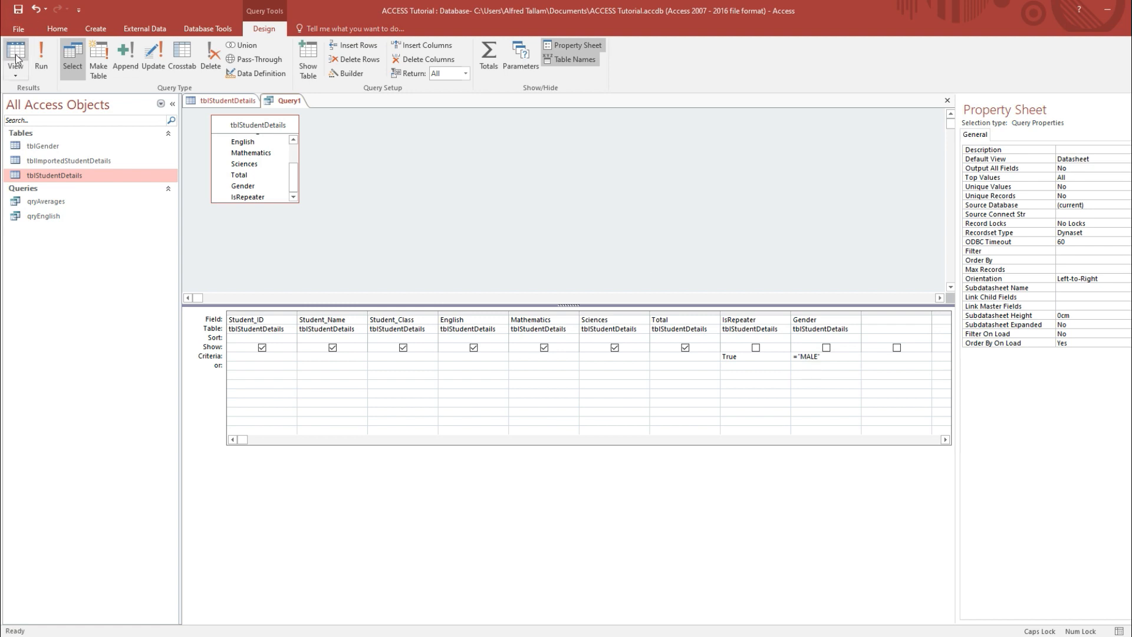
pyautogui.click(40, 59)
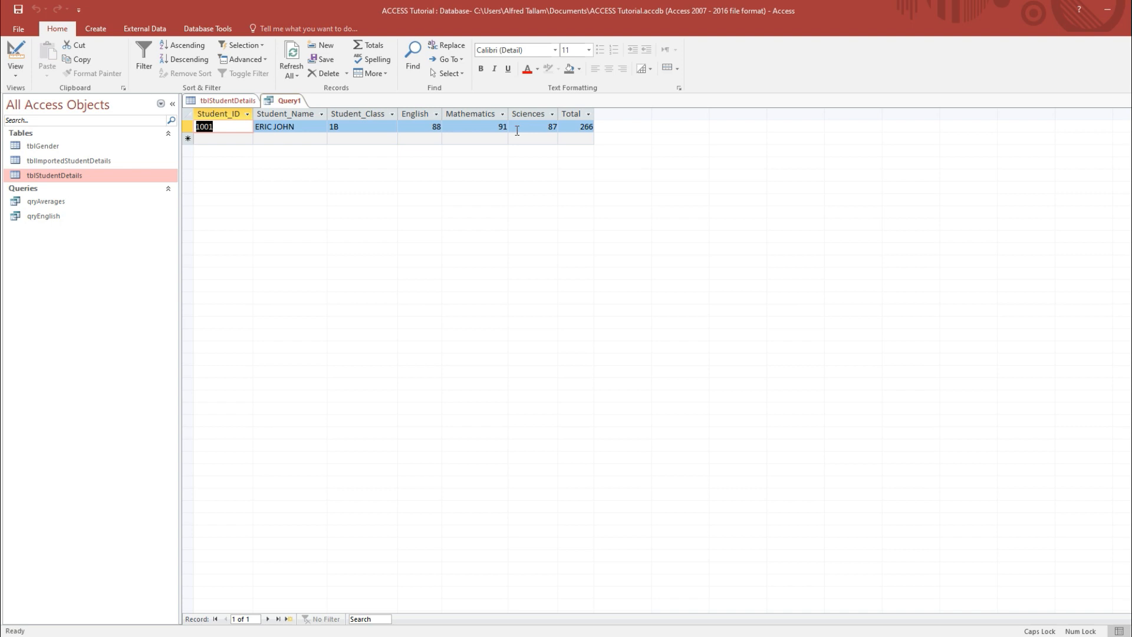
# - Show the IsRepeater and Gender fields in the query output and run the query
pyautogui.click(15, 56)
pyautogui.click(756, 348)
pyautogui.click(826, 348)
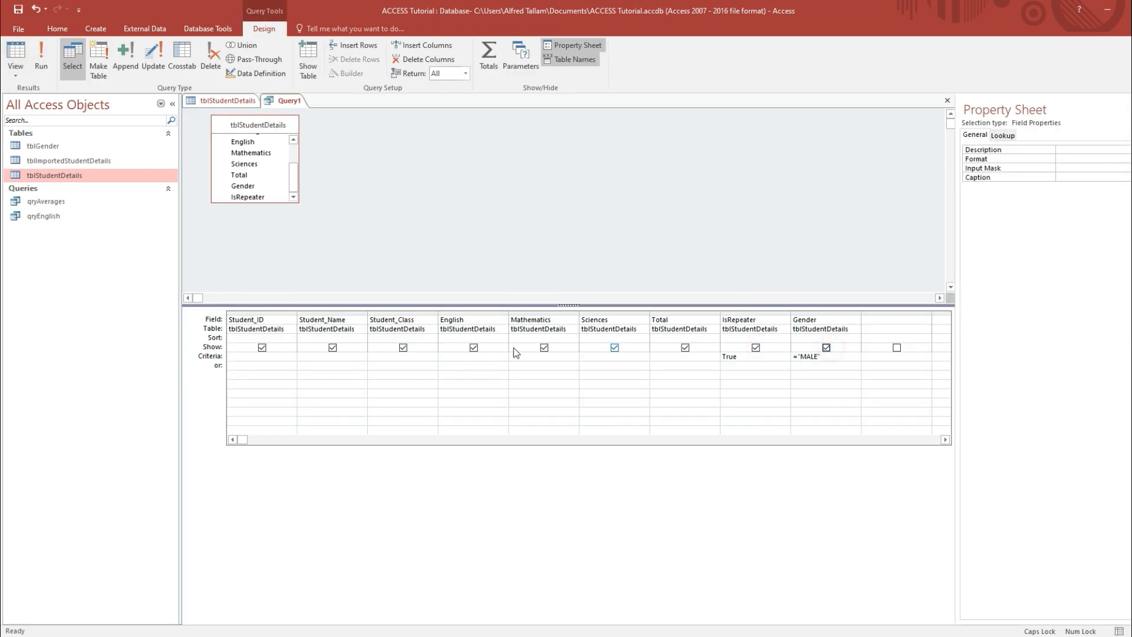
pyautogui.click(40, 51)
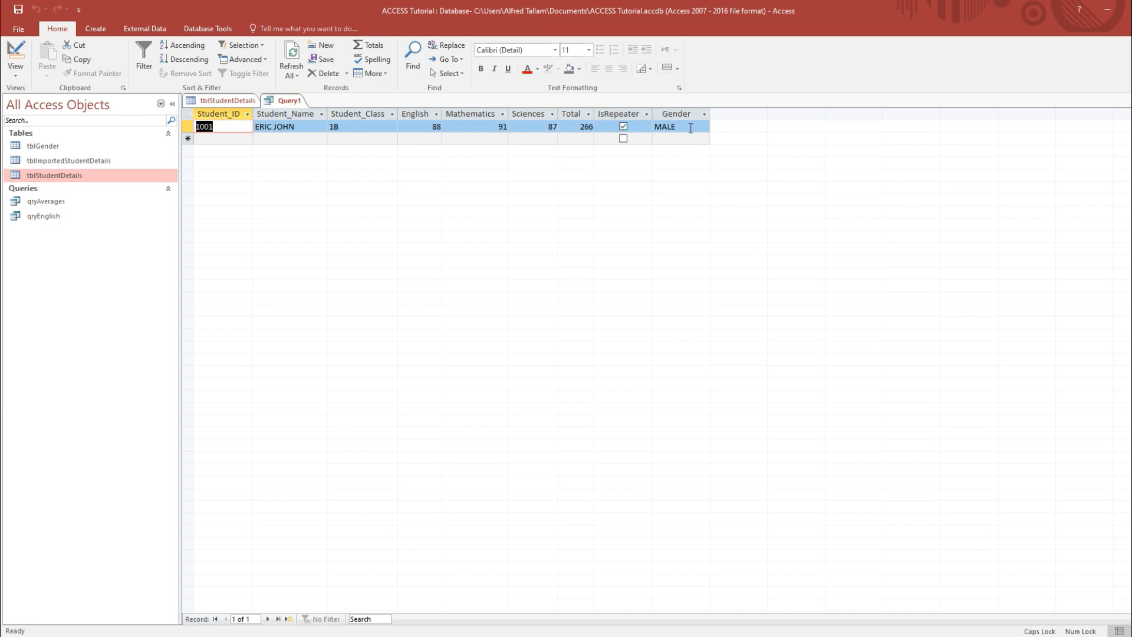
# - Switch the query from its datasheet results to its SQL statement
pyautogui.click(18, 59)
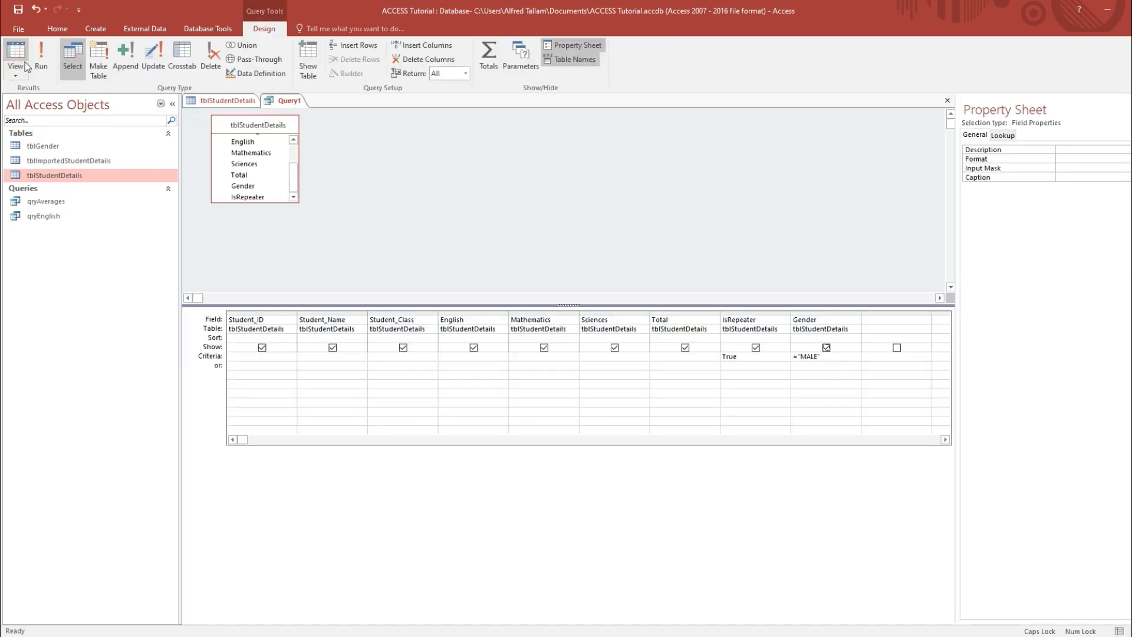
pyautogui.click(17, 71)
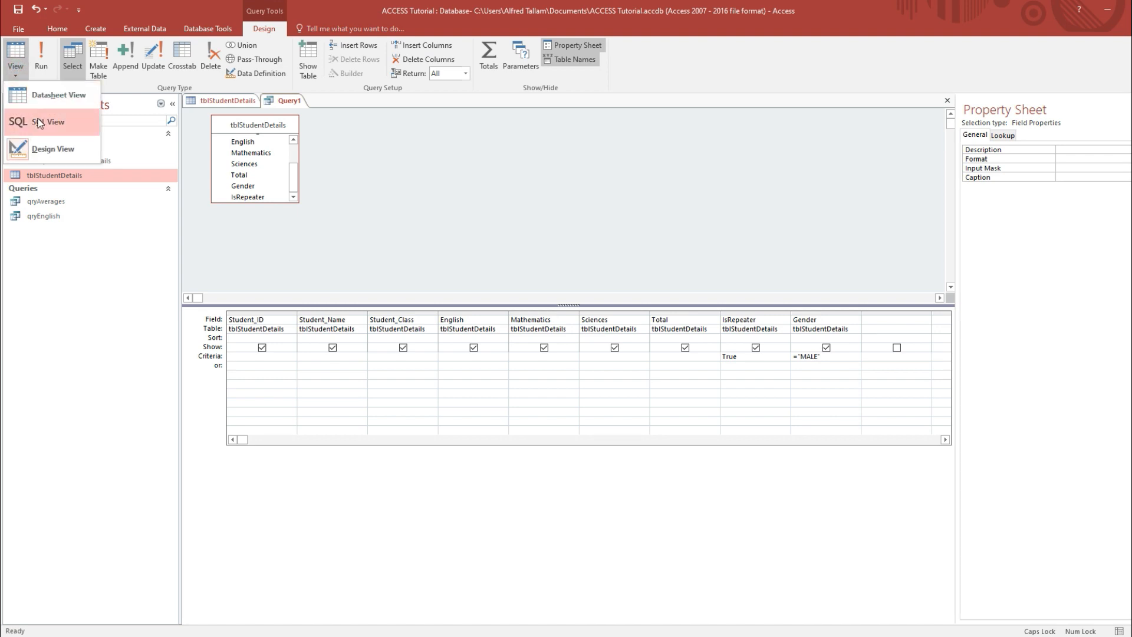
pyautogui.click(39, 123)
pyautogui.click(386, 170)
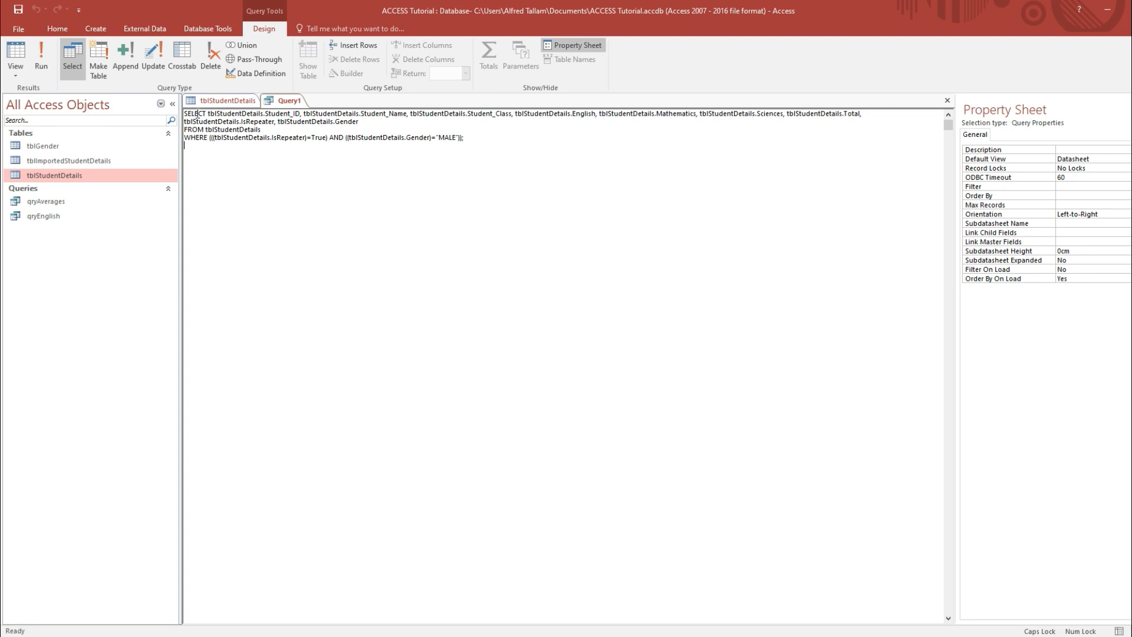
# - In the SELECT clause, alias Student_ID as ADM and Student_Name as NAME using AS
pyautogui.click(300, 114)
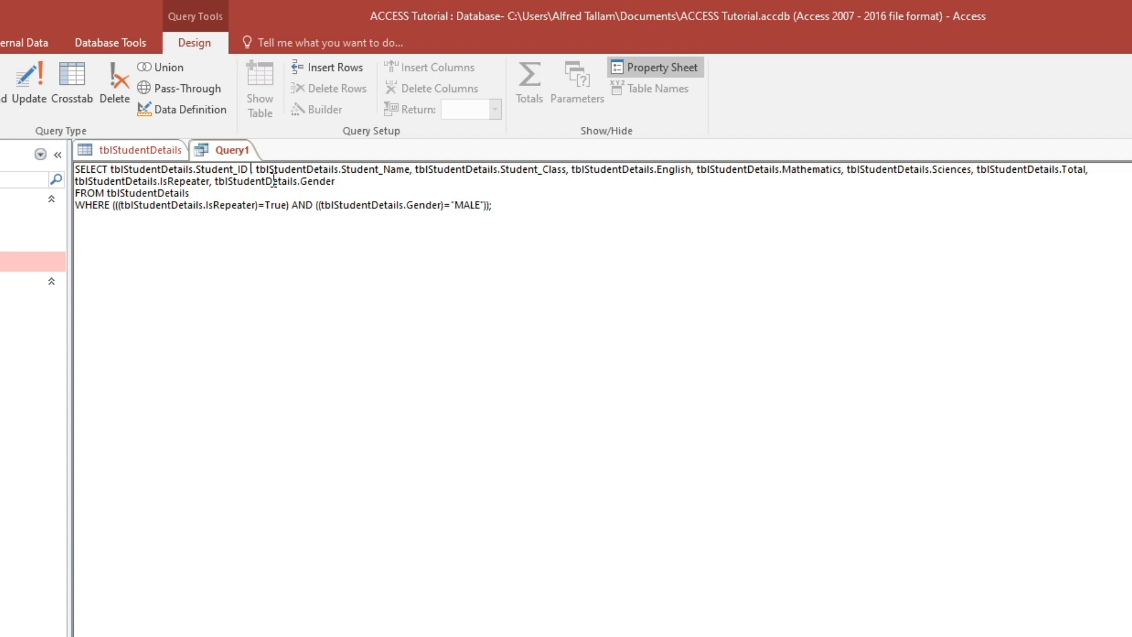
pyautogui.write('AS AD')
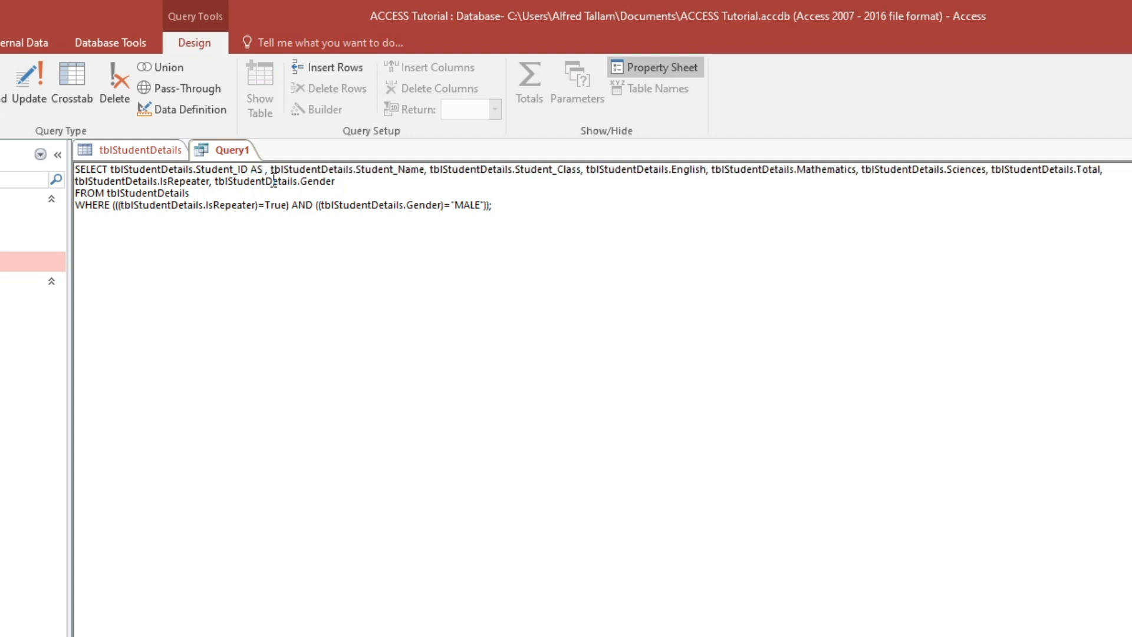
pyautogui.write('M')
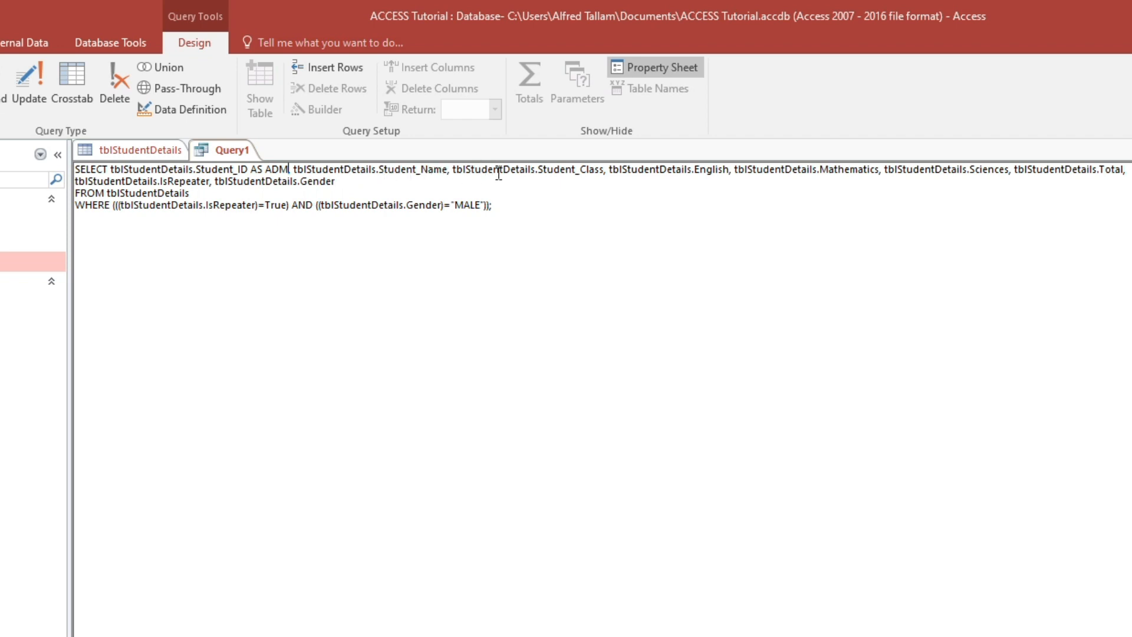
pyautogui.click(450, 172)
pyautogui.write('AS NAME')
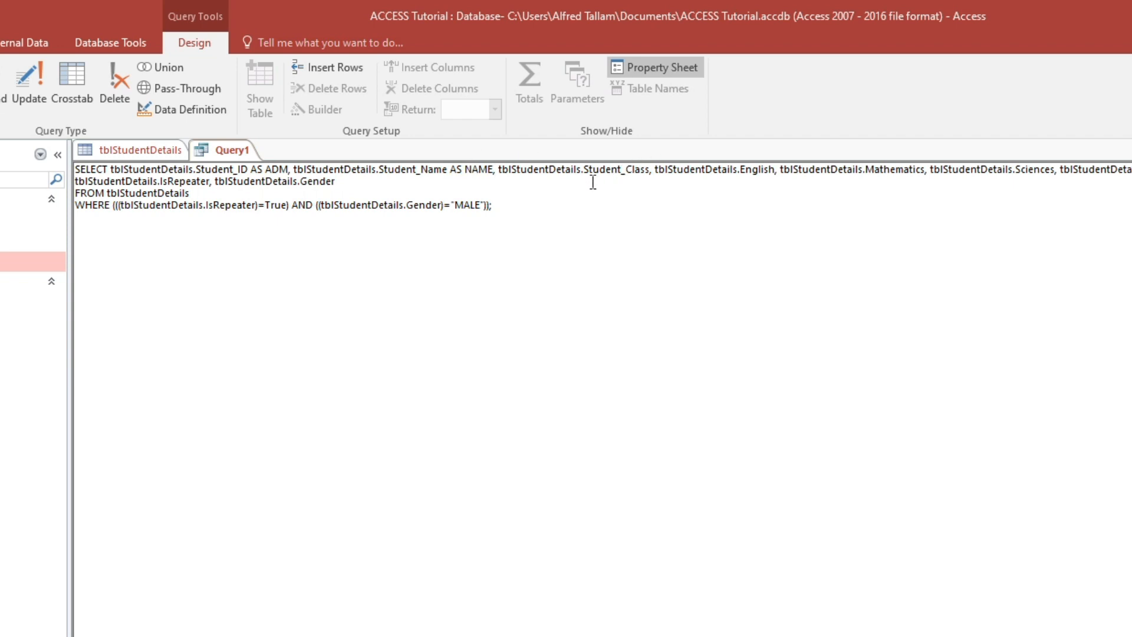
# - Add the names CLASS after Student_Class and ENG after English in the SELECT clause, without the AS keyword
pyautogui.click(652, 170)
pyautogui.press('BackSpace')
pyautogui.write('CLASS,')
pyautogui.click(806, 171)
pyautogui.press('BackSpace')
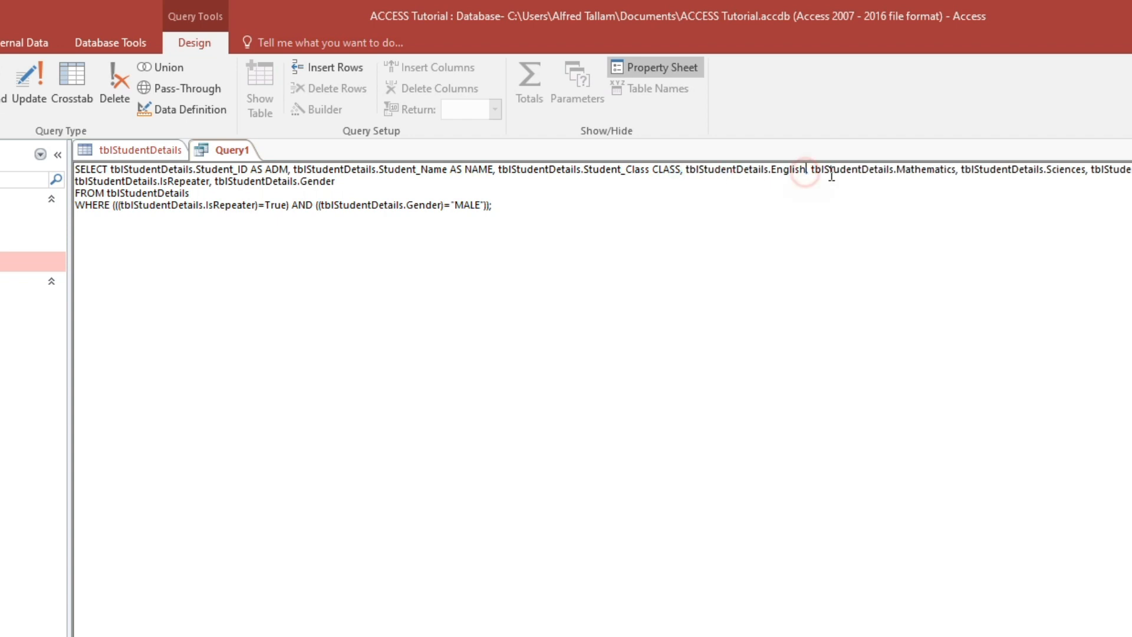
pyautogui.write('ENG')
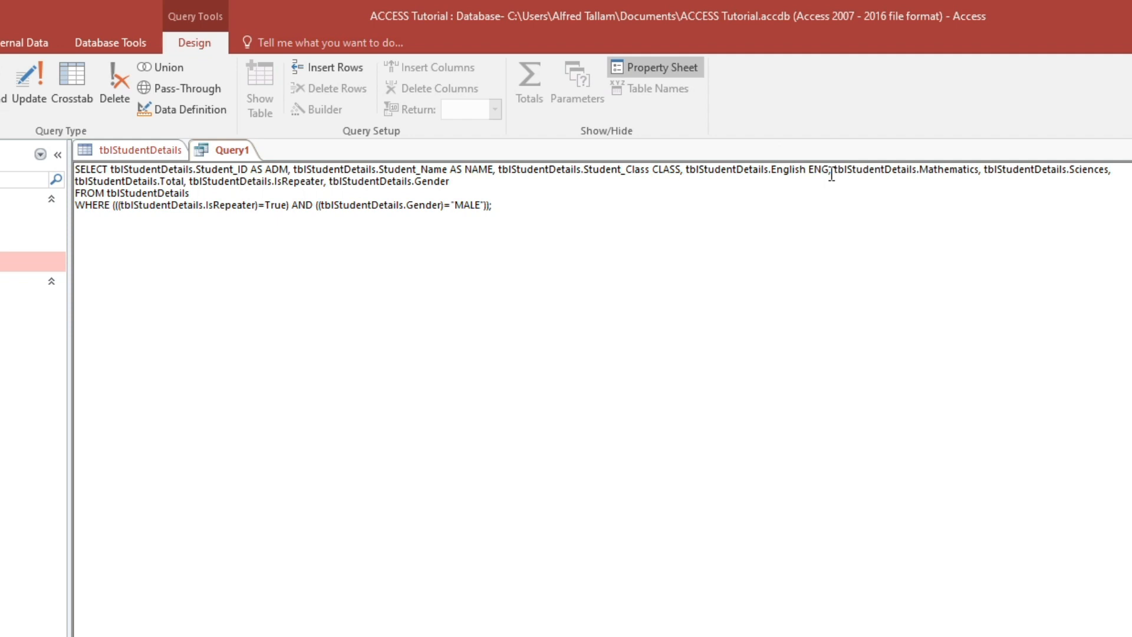
# - Alias Mathematics as MATH and insert the AS keyword before the ENG alias
pyautogui.click(979, 174)
pyautogui.write('AS A')
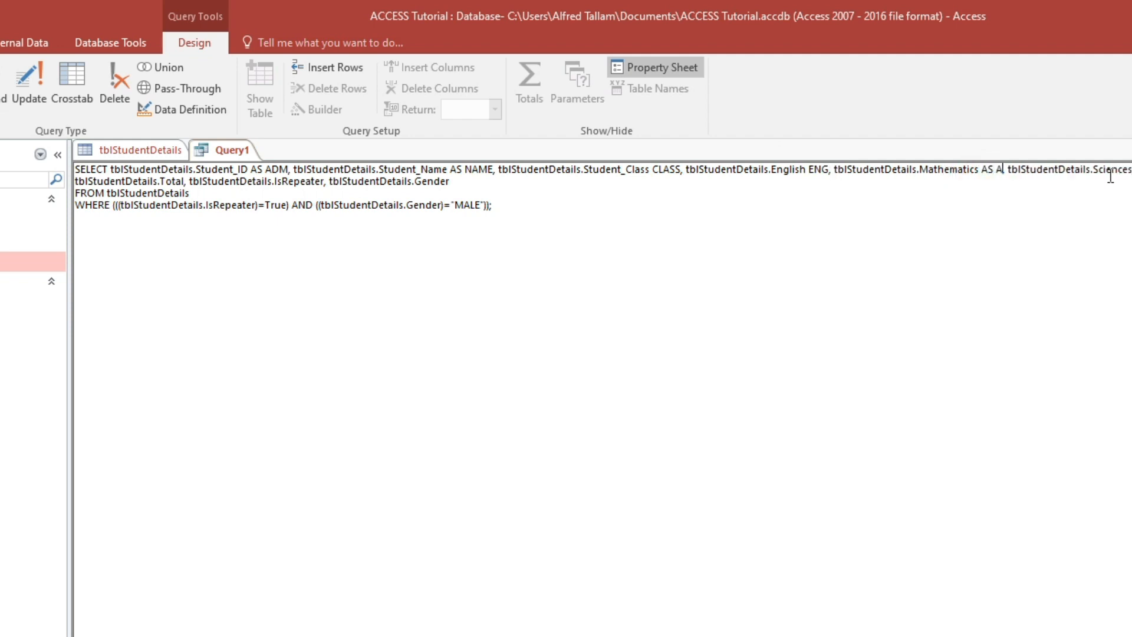
pyautogui.press('BackSpace')
pyautogui.write('MATH,')
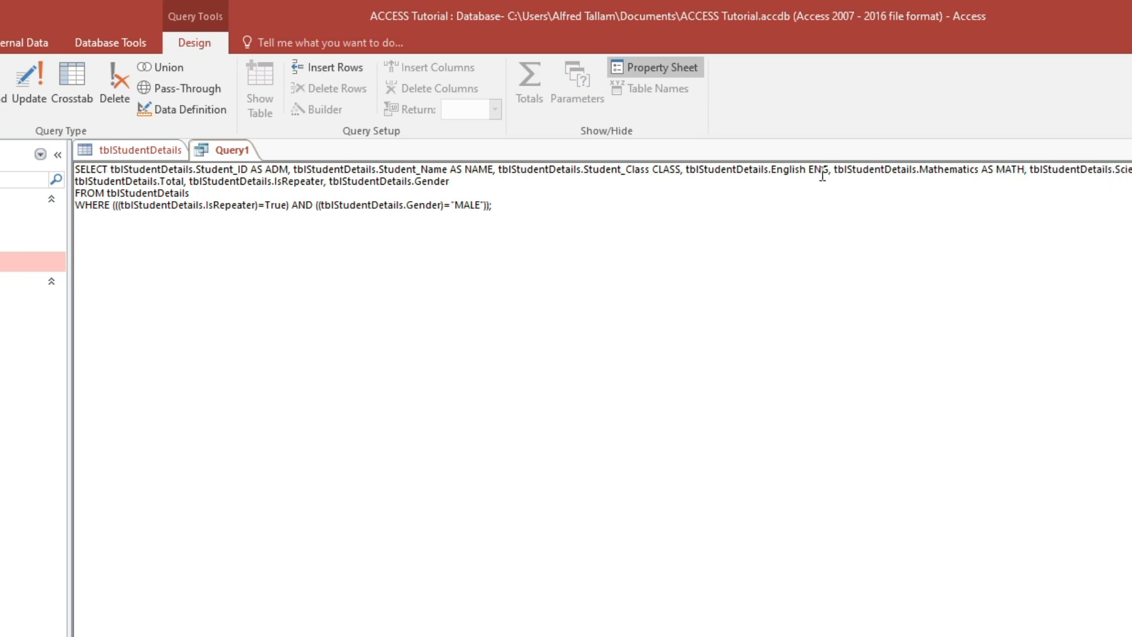
pyautogui.click(808, 172)
pyautogui.write('AS')
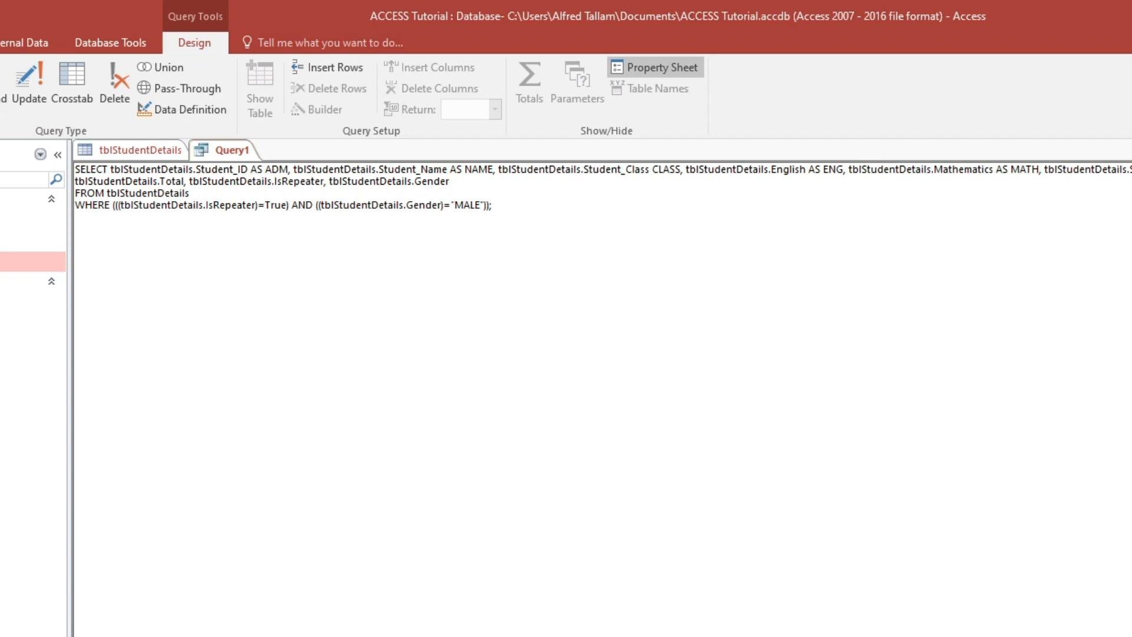
# - Alias Sciences as SCI and Total as TOTAL, leaving IsRepeater and Gender without aliases
pyautogui.click(184, 183)
pyautogui.write('AS TOTAL')
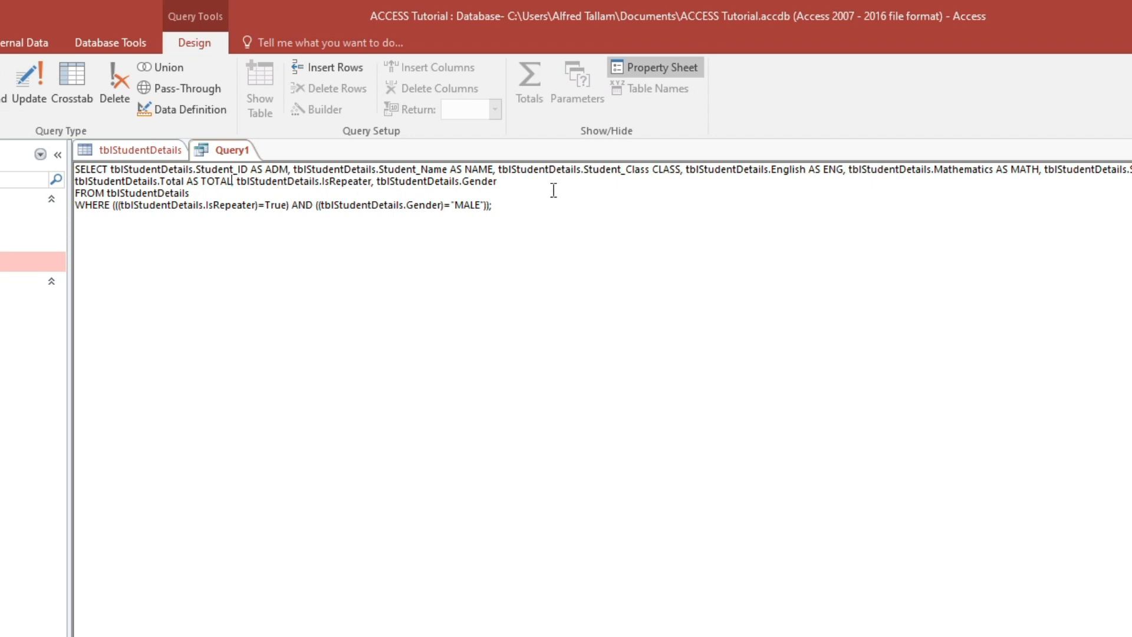
pyautogui.moveTo(503, 182); pyautogui.dragTo(377, 181)
pyautogui.click(435, 182)
pyautogui.click(511, 182)
# - Change the WHERE conditions to IsRepeater=False and Gender="FEMALE", and try to run the query
pyautogui.moveTo(269, 207); pyautogui.dragTo(287, 211)
pyautogui.write('False')
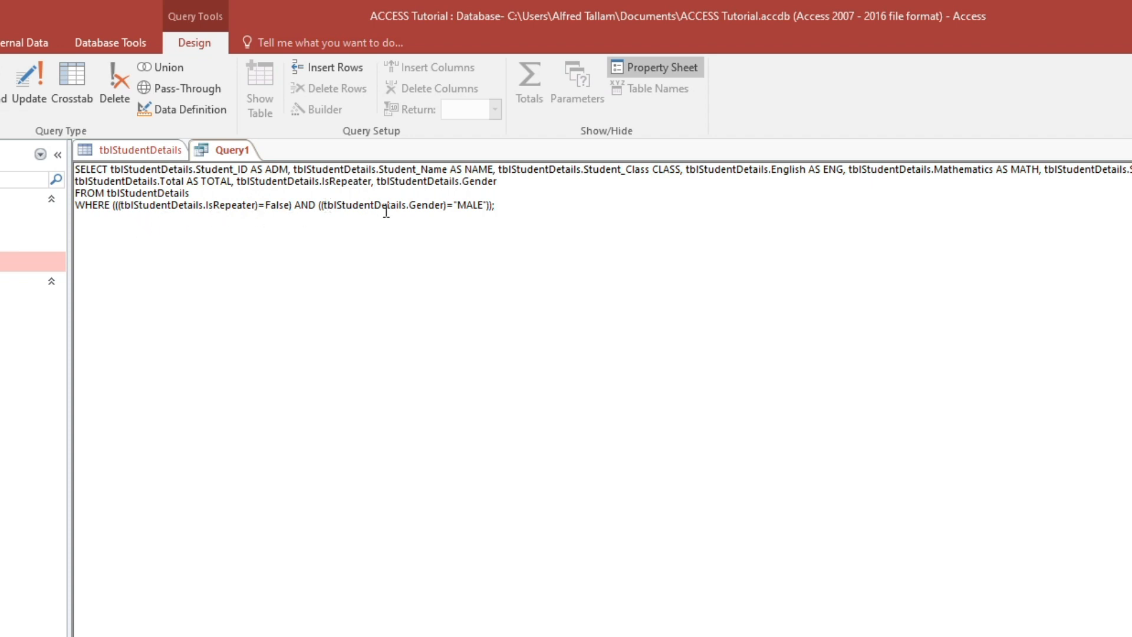
pyautogui.click(460, 204)
pyautogui.write('FE')
pyautogui.click(0, 83)
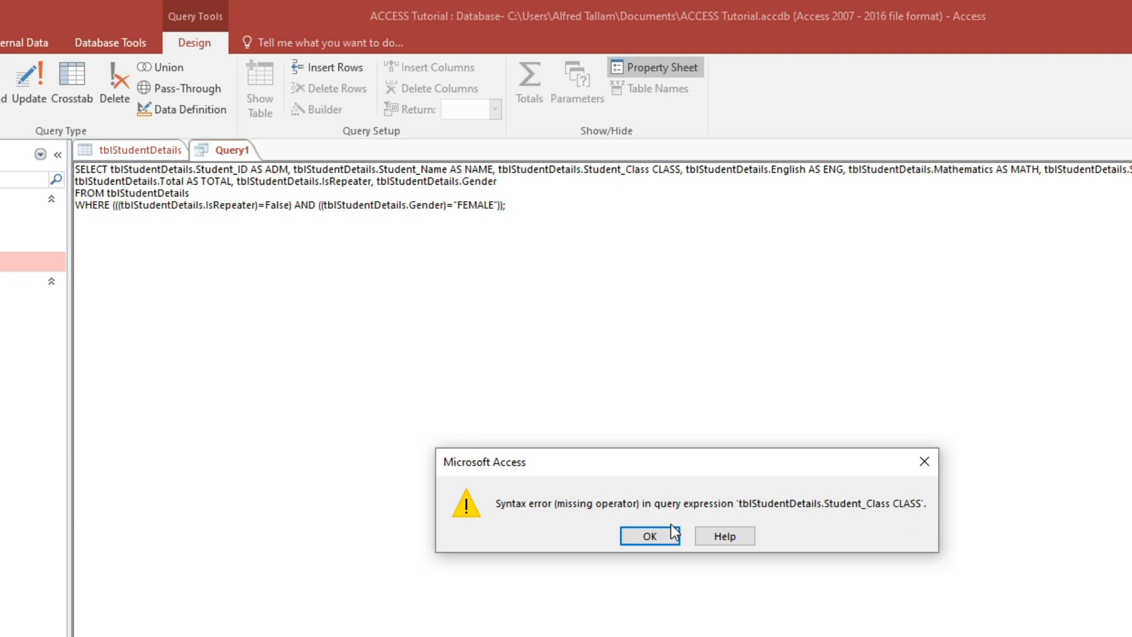
pyautogui.click(650, 536)
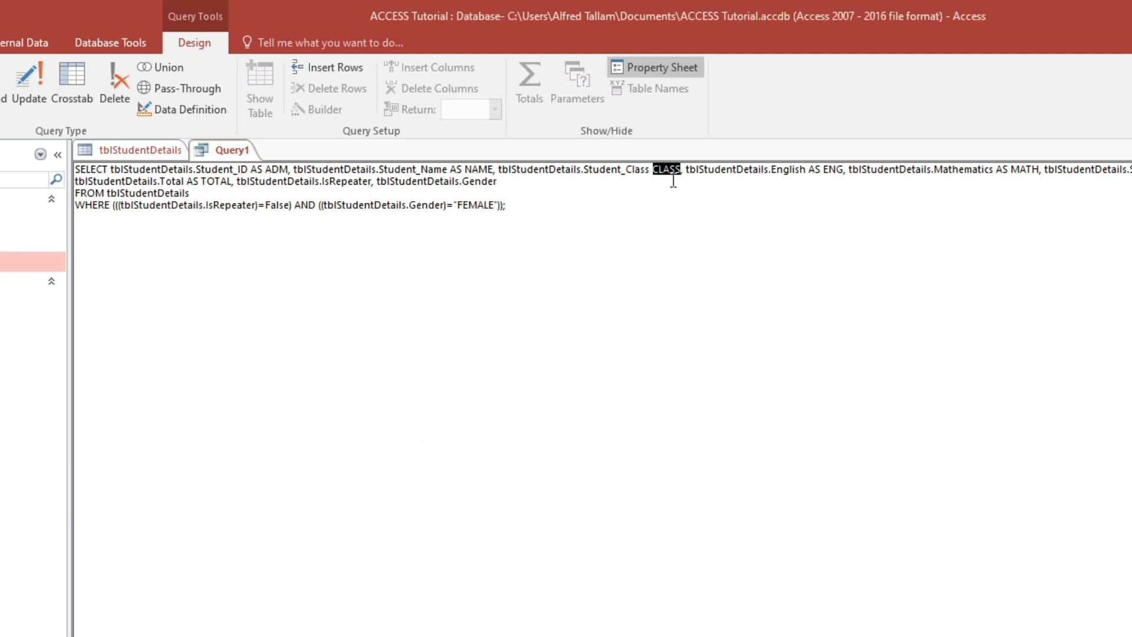
# - Insert the AS keyword before the CLASS alias of Student_Class and run the query
pyautogui.click(653, 173)
pyautogui.write('as c')
pyautogui.press('BackSpace')
pyautogui.press('BackSpace')
pyautogui.press('BackSpace')
pyautogui.press('BackSpace')
pyautogui.write('a')
pyautogui.press('BackSpace')
pyautogui.write('AS')
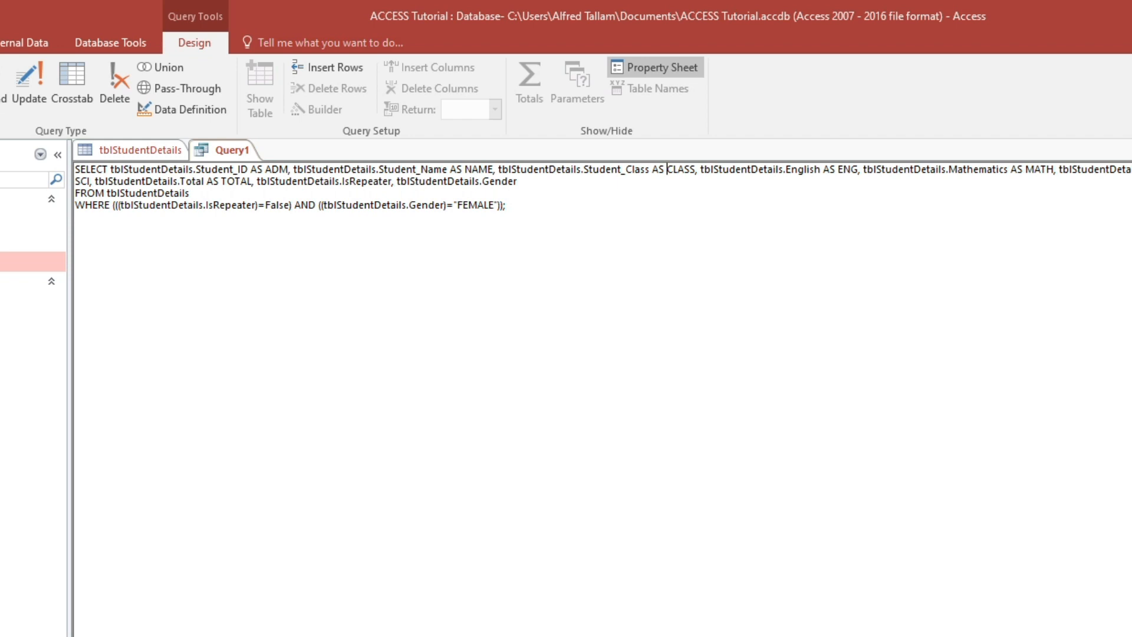
pyautogui.click(42, 56)
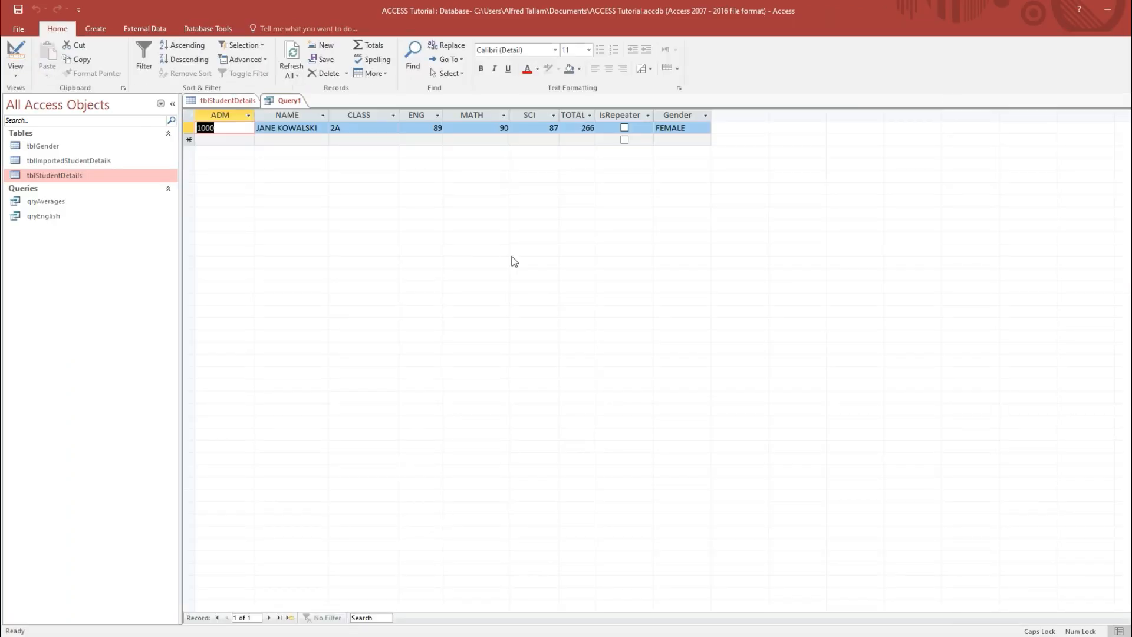